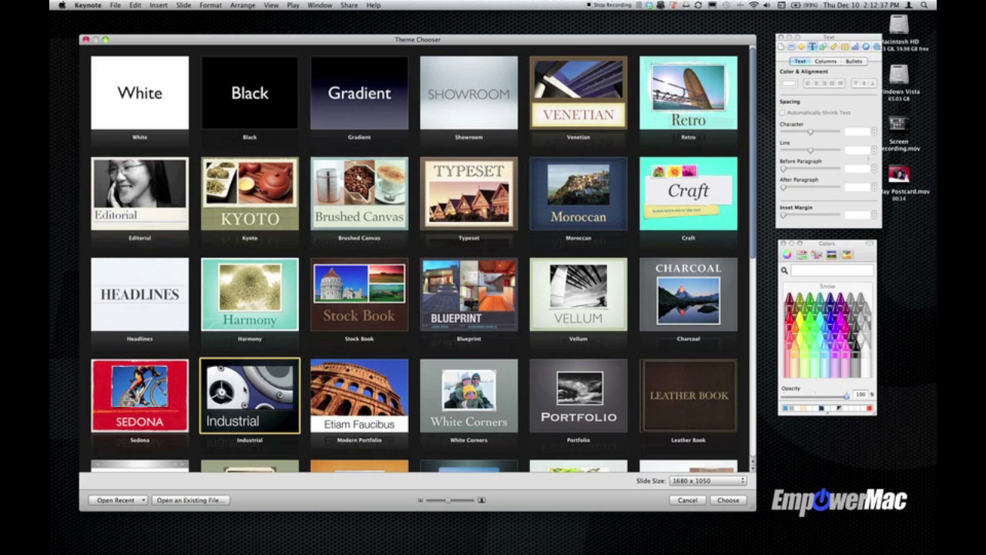
Choose a slide size for the new presentation based on the Industrial theme
left_click(720, 483)
left_click(714, 475)
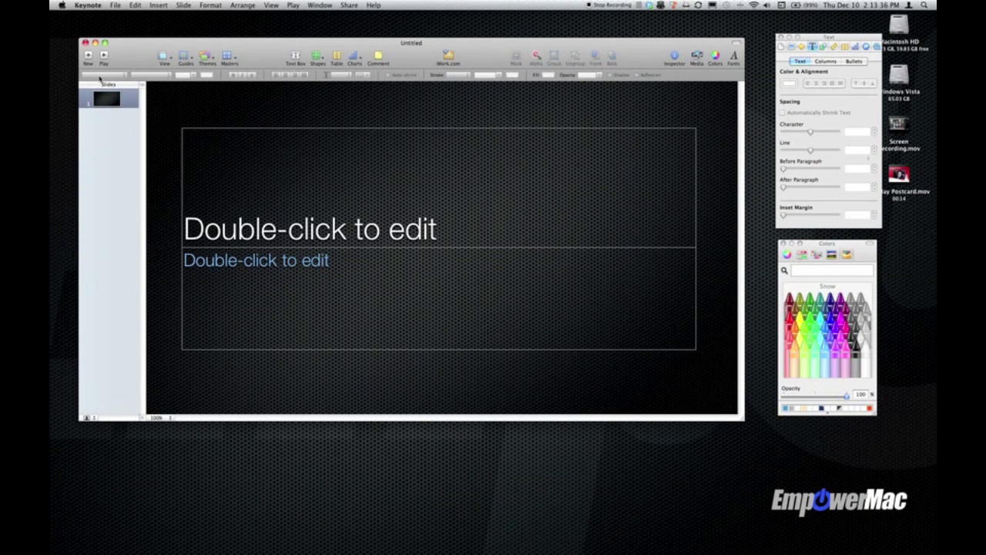
Hide the presentation window's toolbar and its format bar
left_click(271, 5)
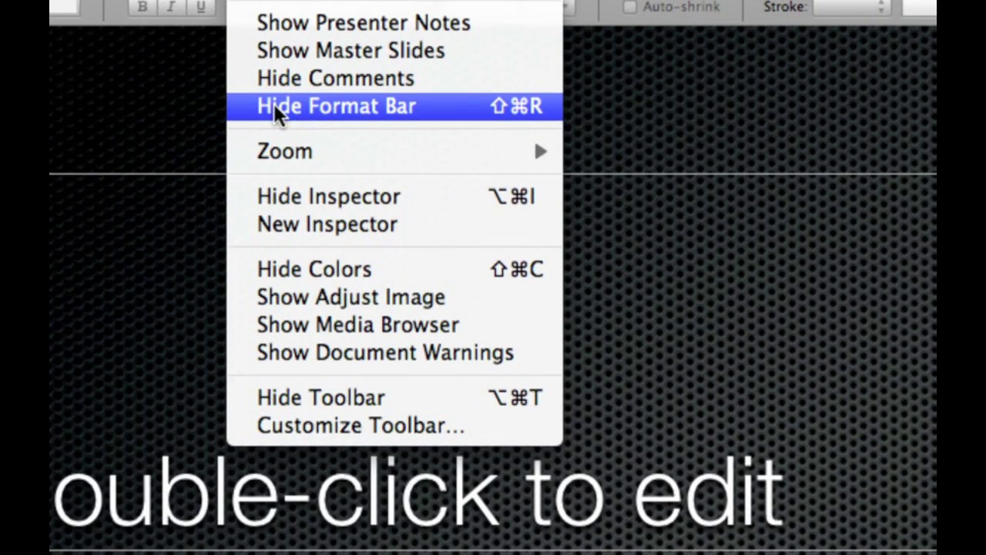
key("Escape")
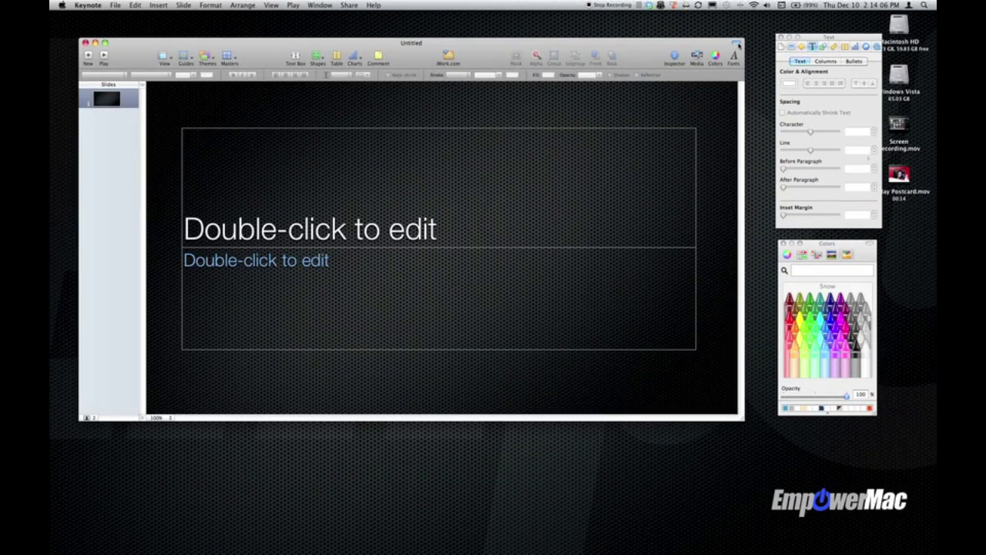
left_click(736, 44)
left_click(292, 5)
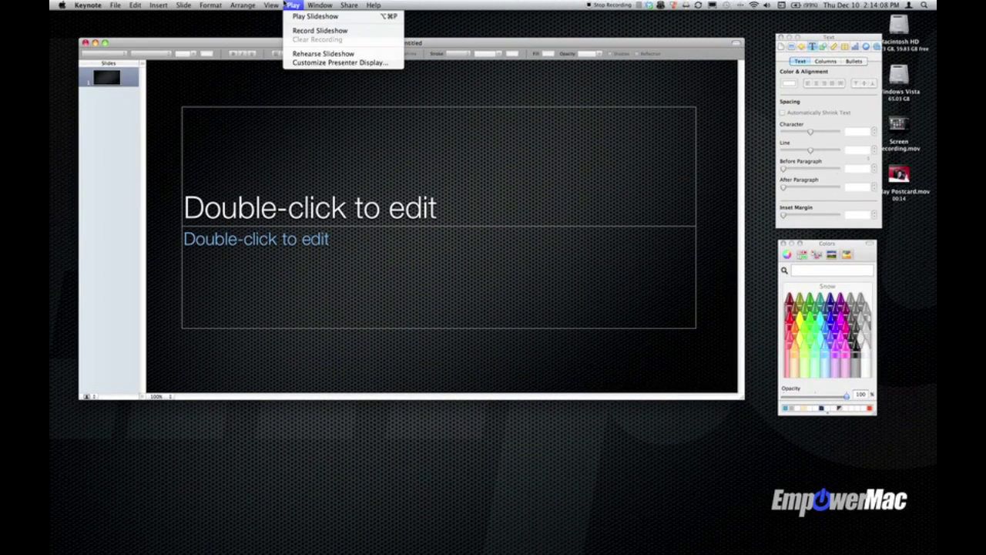
mouse_move(273, 5)
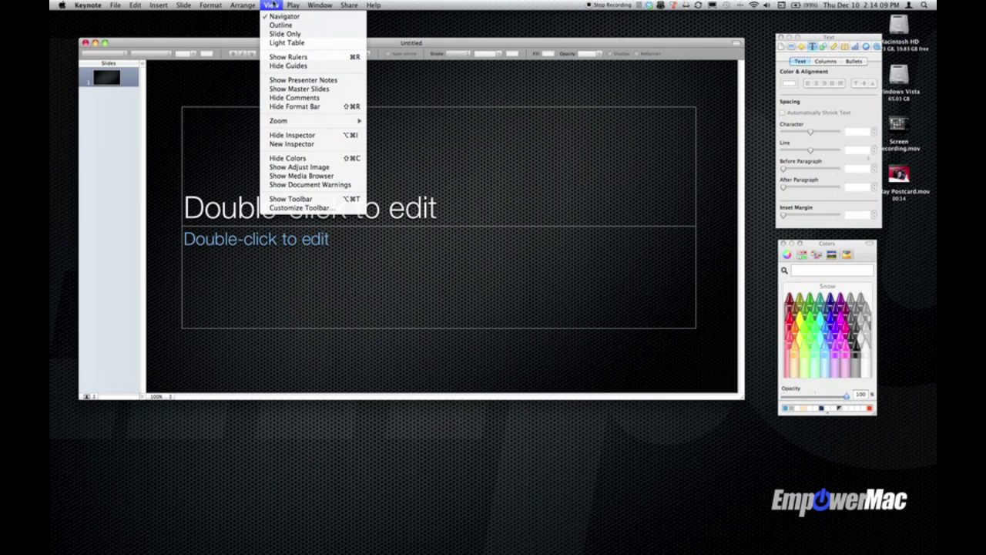
left_click(297, 106)
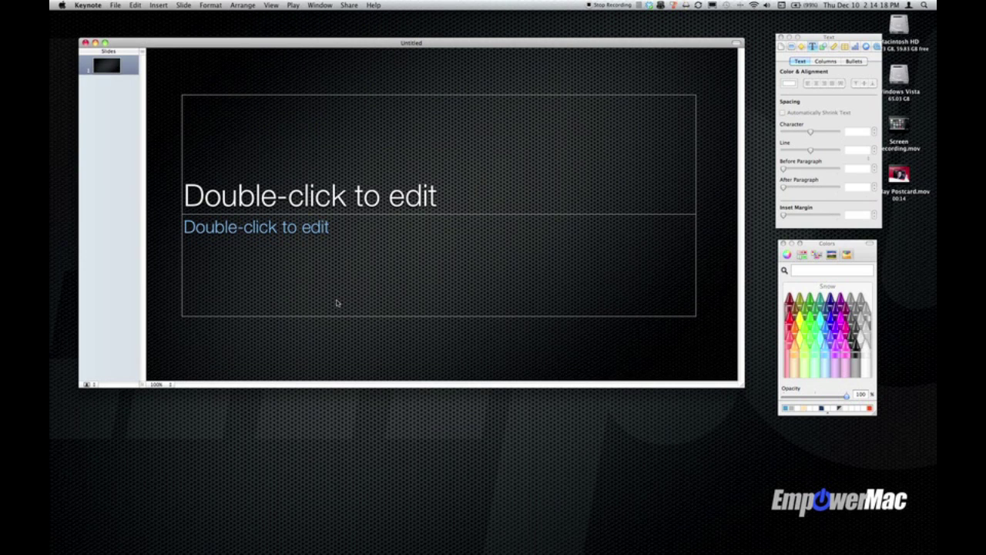
Show the toolbar and the format bar in the presentation window again
left_click(737, 44)
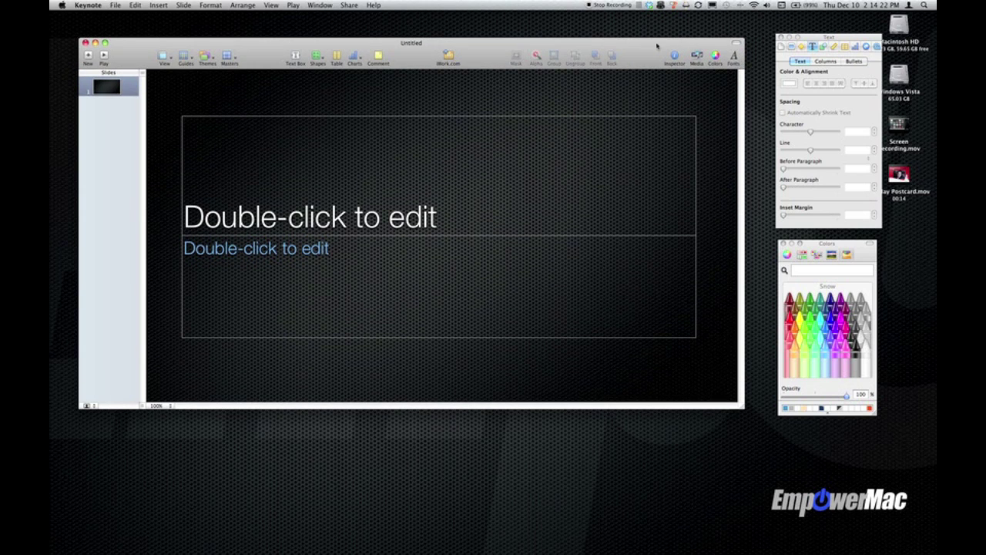
left_click(271, 4)
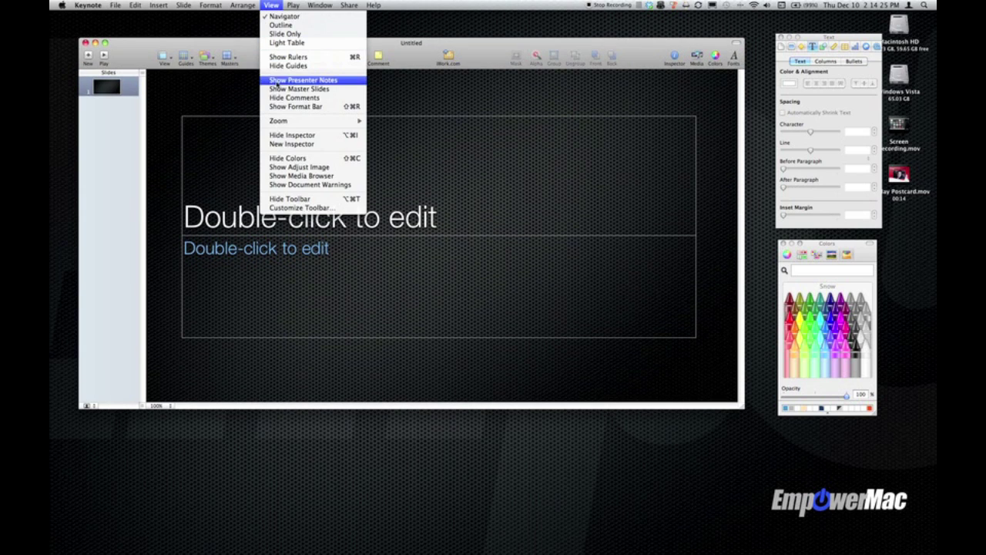
left_click(290, 109)
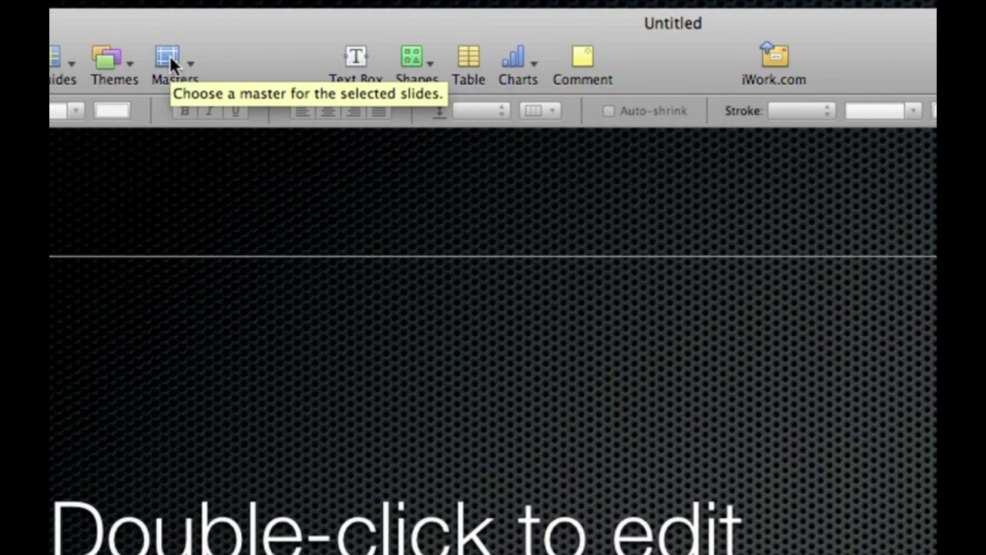
Customize the toolbar by adding the Bigger, Smaller, Print and Separator items and removing the iWork.com item
right_click(264, 66)
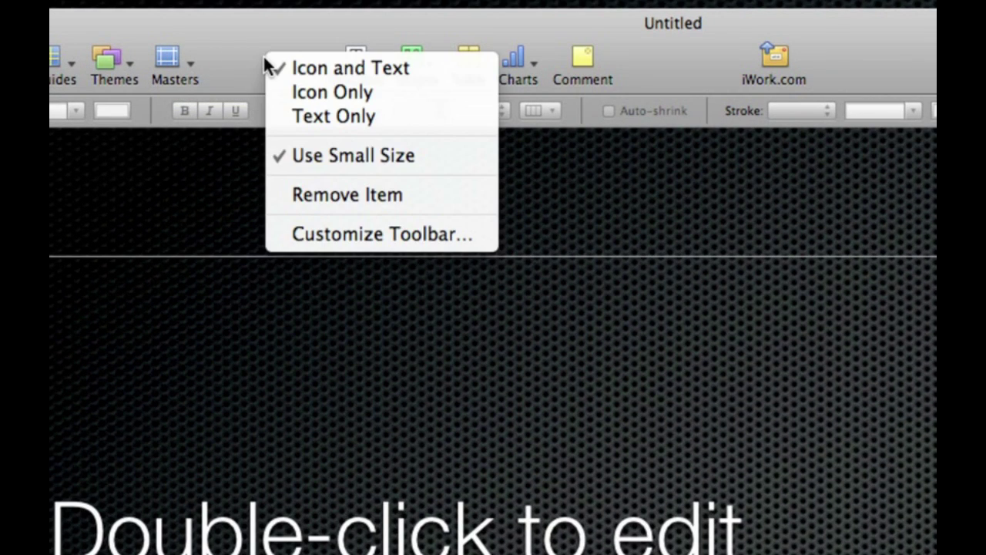
left_click(384, 236)
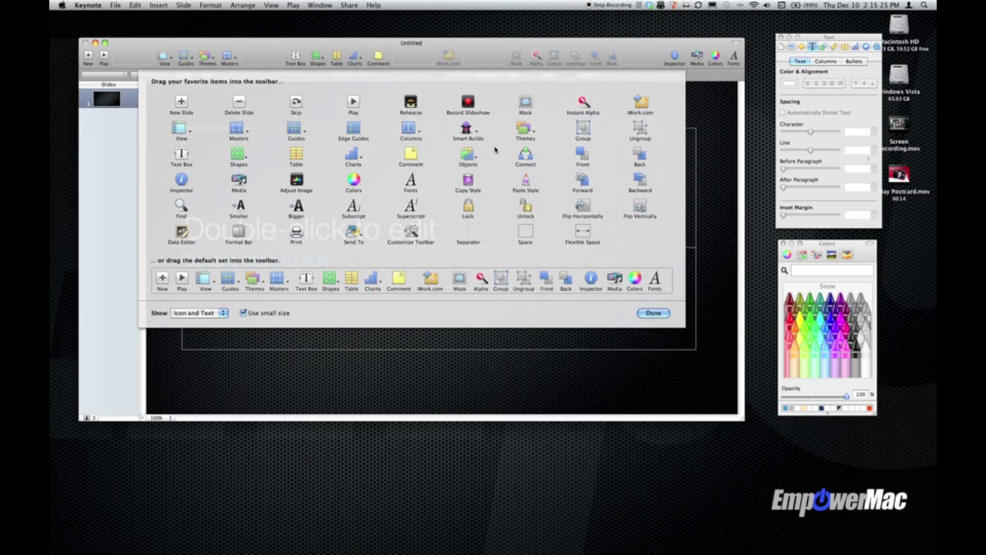
left_click_drag(296, 208, 297, 63)
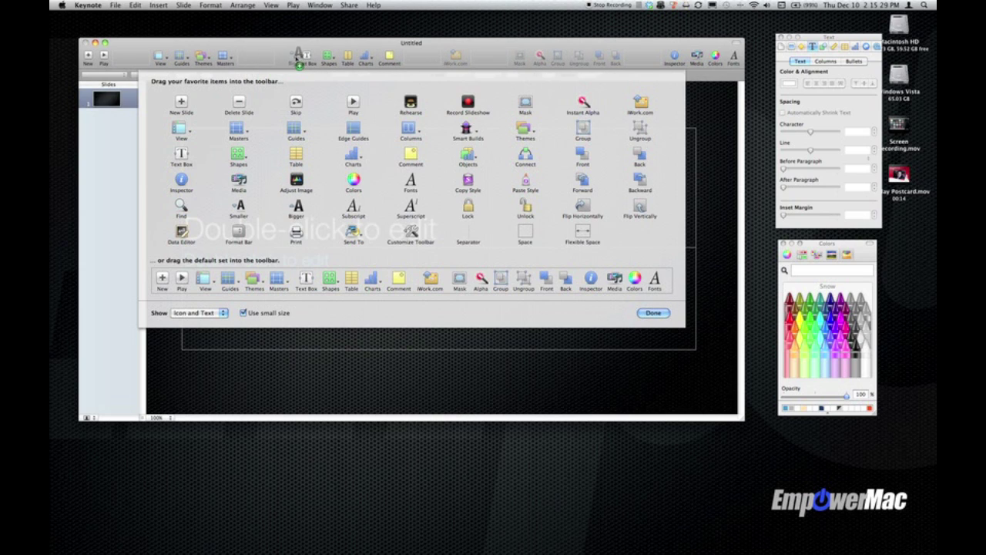
left_click_drag(239, 207, 297, 60)
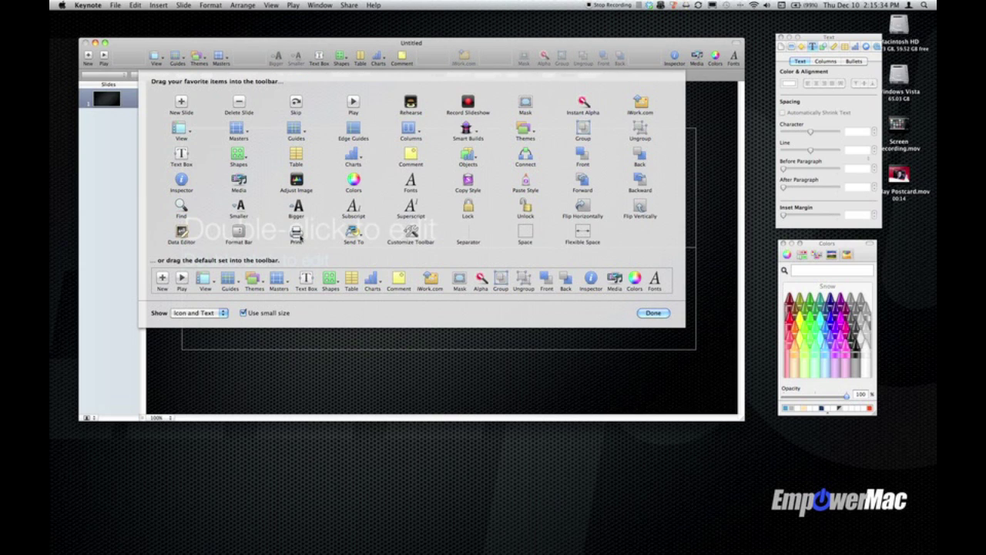
left_click_drag(300, 239, 450, 60)
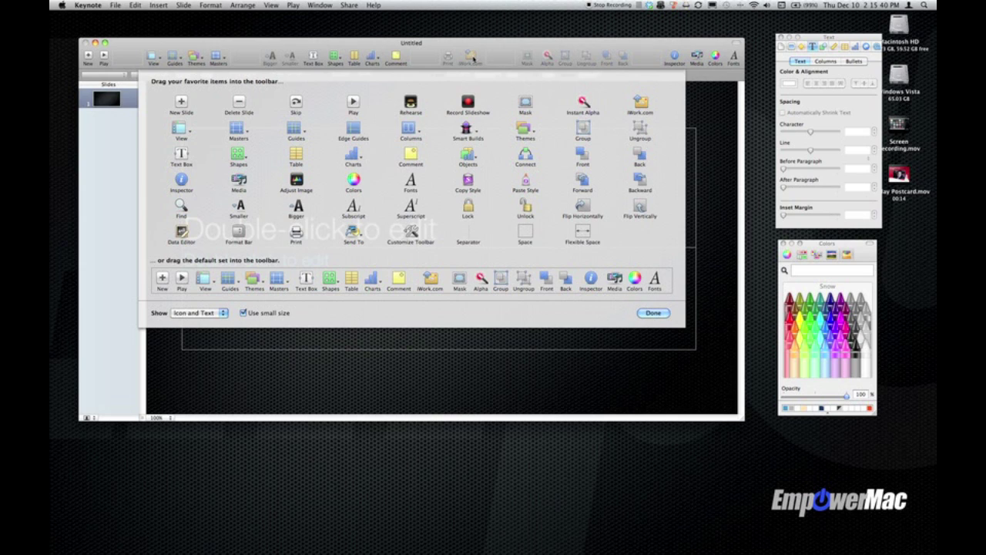
left_click_drag(472, 58, 471, 88)
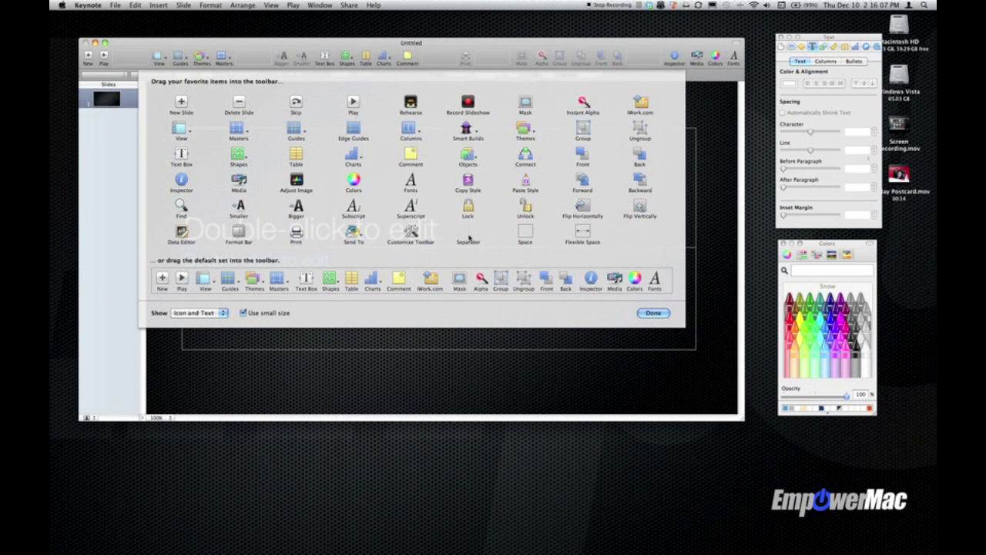
left_click_drag(580, 102, 579, 67)
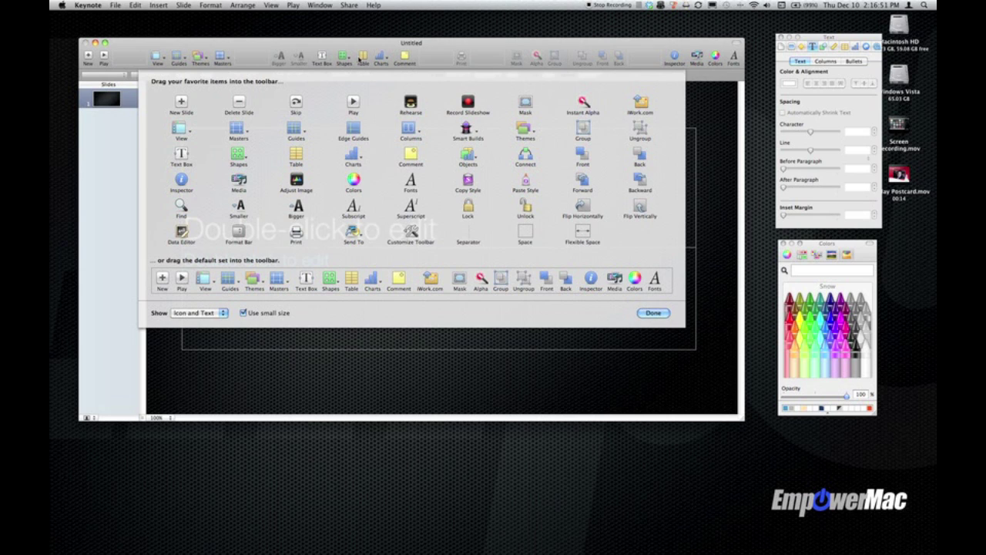
Restore the default set of items in the toolbar
left_click_drag(373, 283, 391, 59)
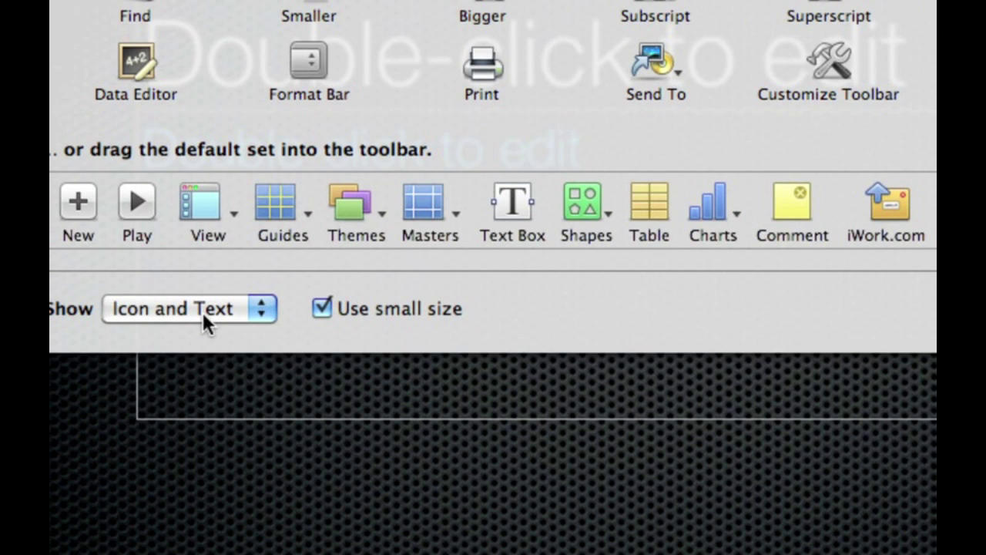
left_click(202, 311)
left_click(203, 312)
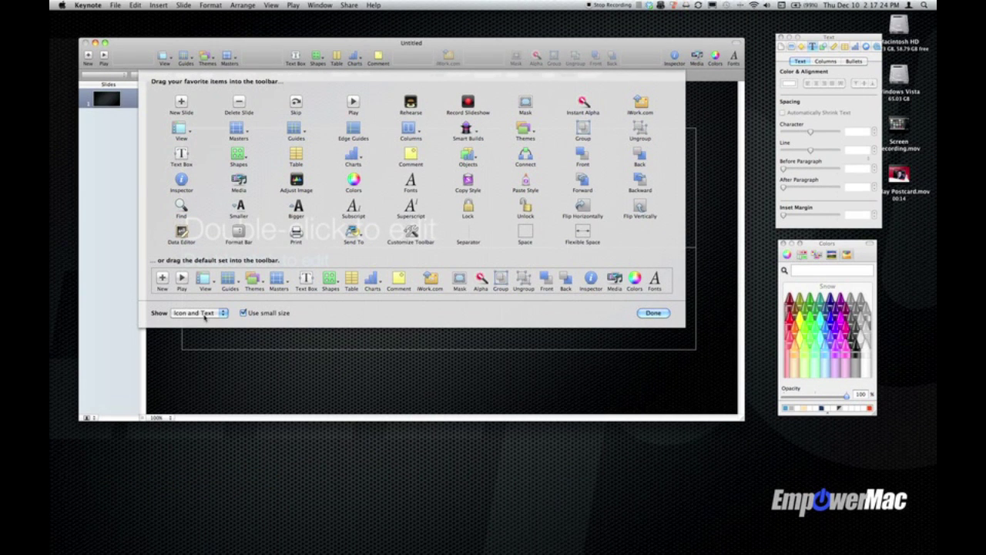
Turn the small size option for the toolbar items off and back on
left_click(243, 313)
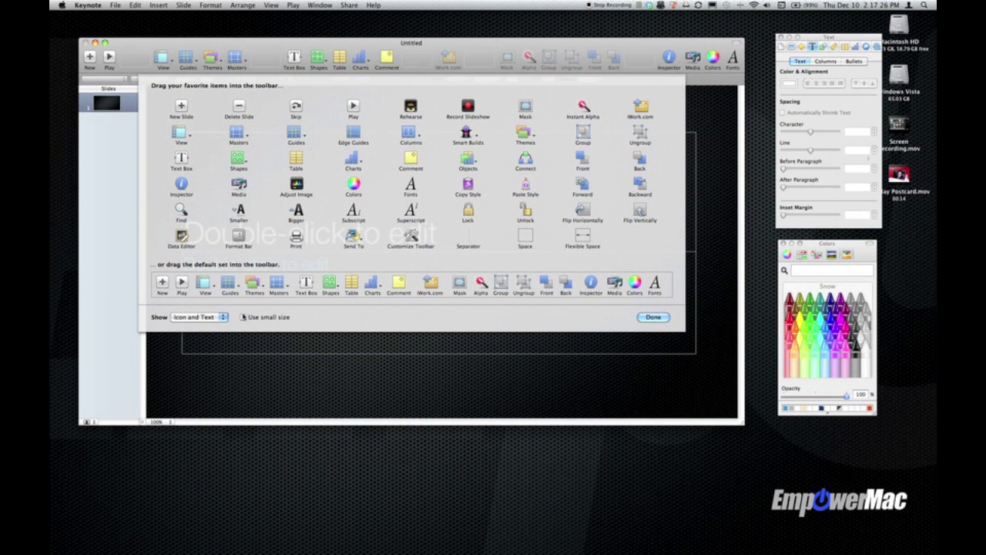
left_click(243, 317)
left_click(244, 317)
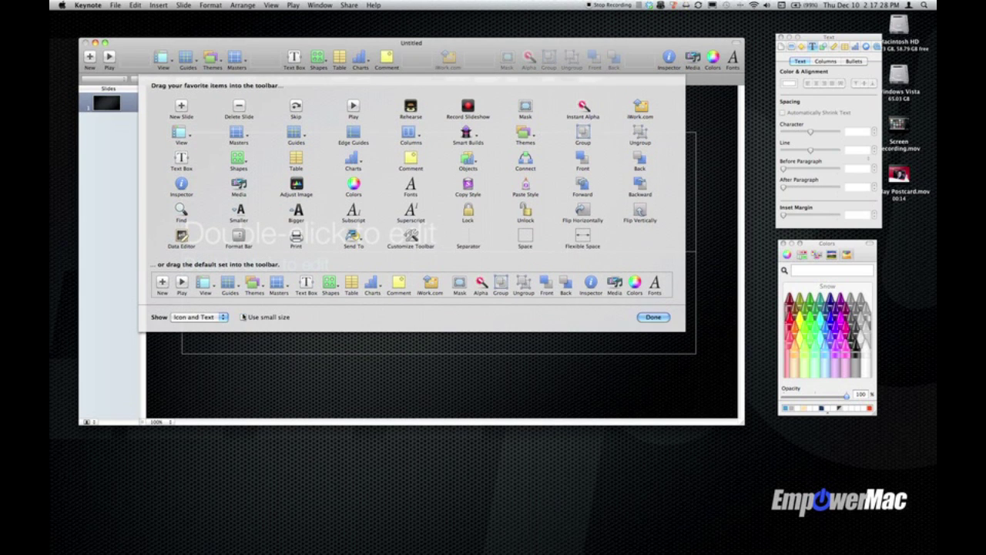
left_click(243, 316)
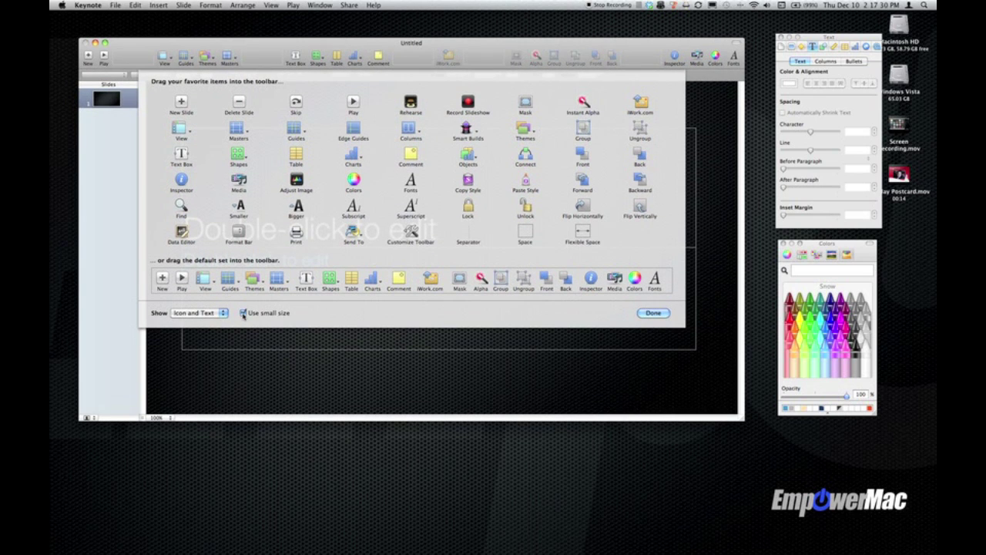
left_click(244, 314)
left_click(244, 314)
Try the Icon Only and Text Only toolbar displays, return to Icon and Text, and finish customizing
left_click(208, 314)
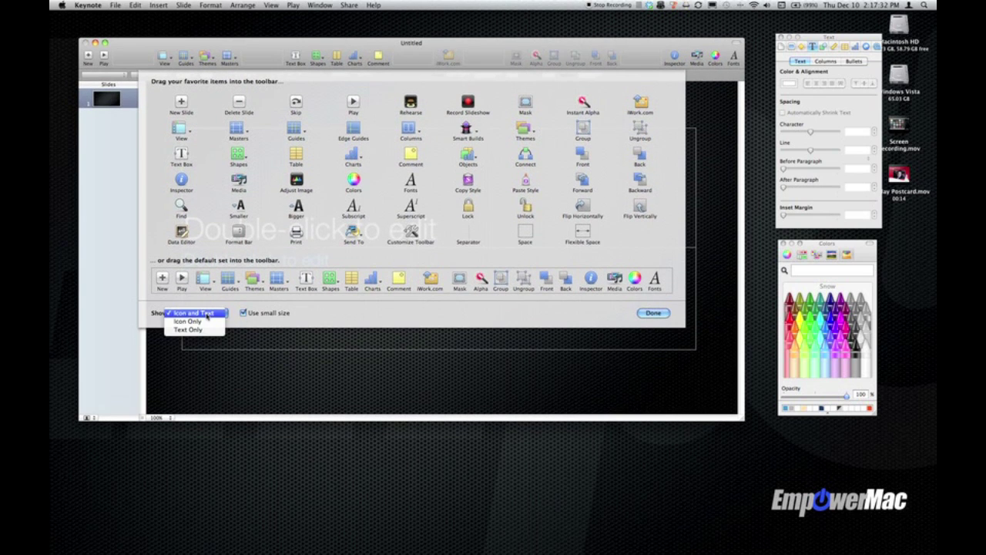
left_click(204, 321)
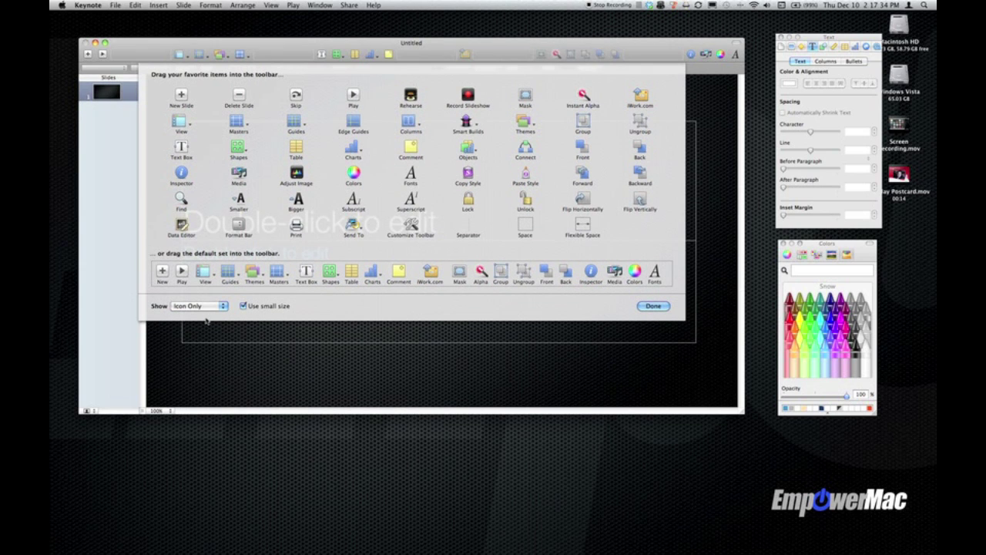
left_click(206, 304)
left_click(203, 316)
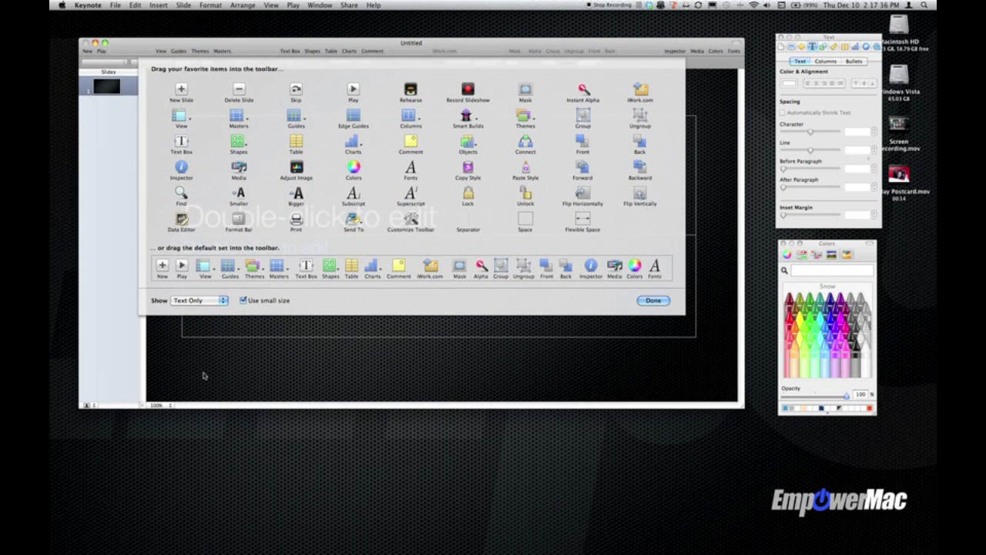
left_click(208, 301)
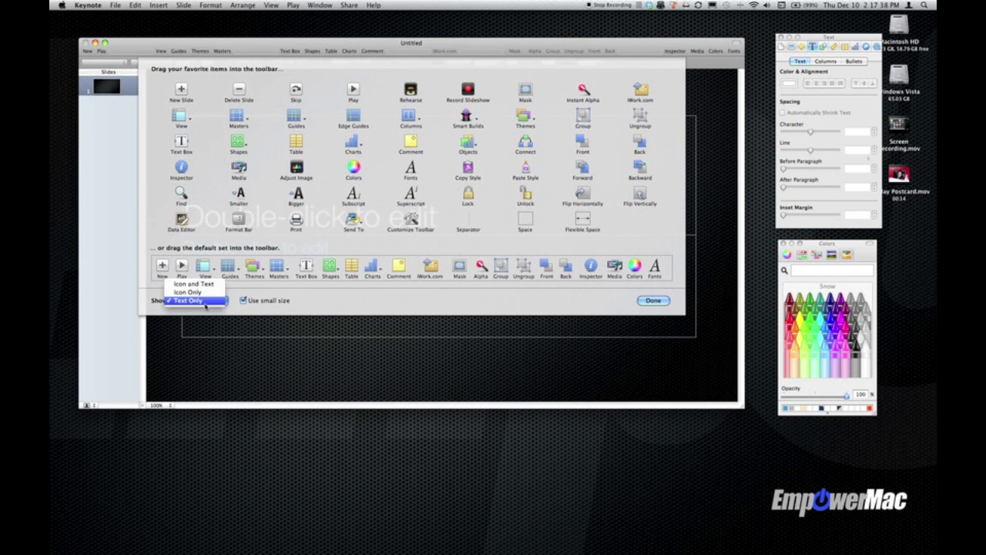
left_click(202, 285)
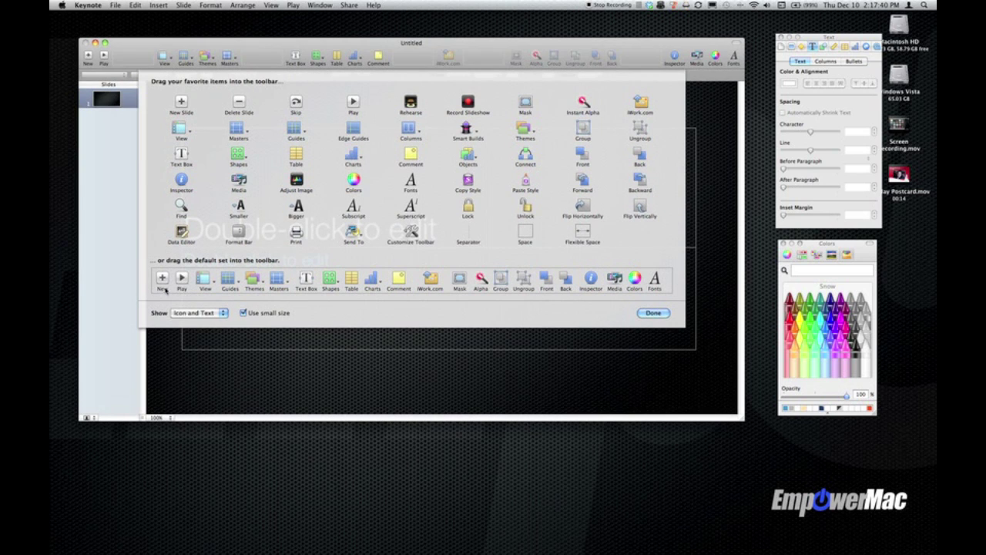
left_click(654, 313)
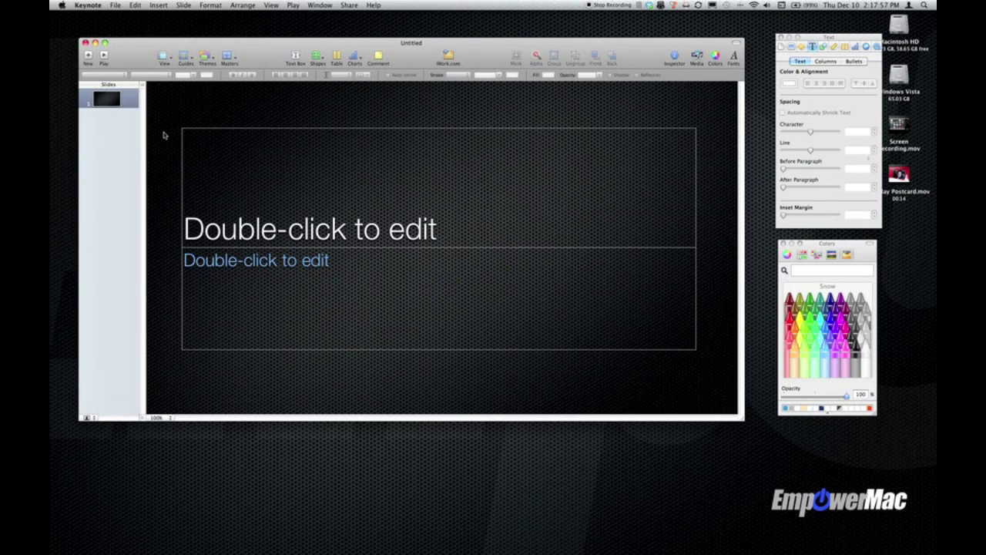
Insert a rounded rectangle shape and move it to the upper part of the slide, right of centre
left_click(251, 161)
left_click(317, 58)
left_click(327, 115)
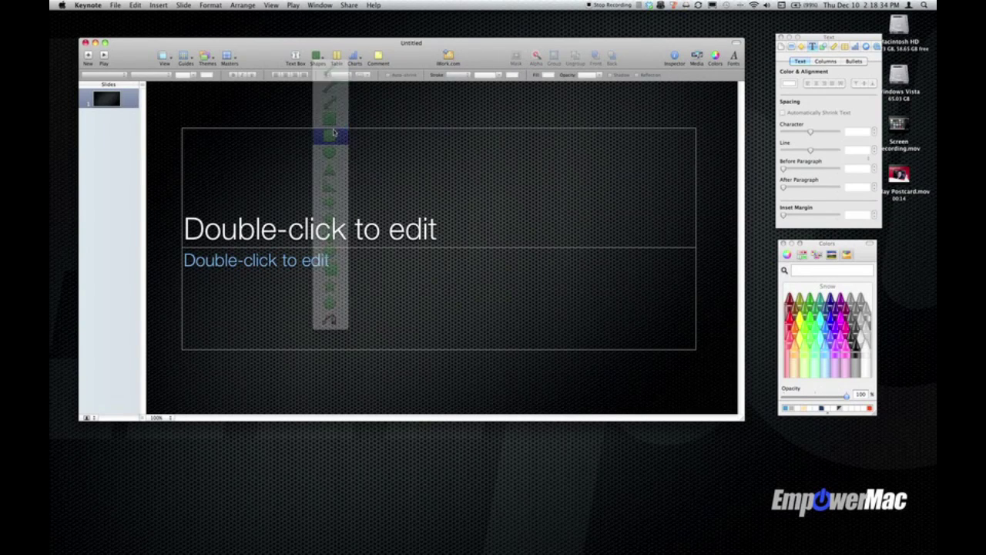
left_click_drag(442, 247, 506, 140)
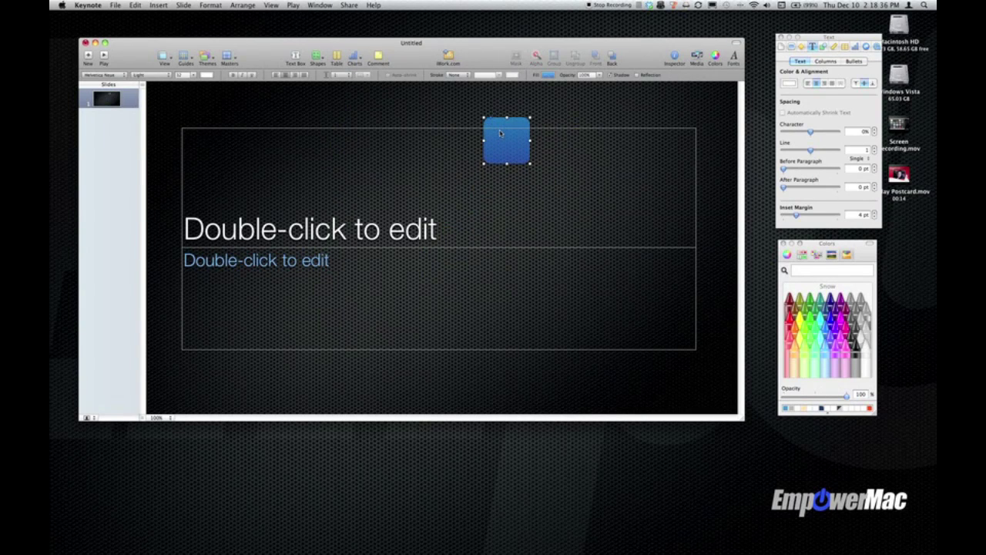
Fill the rounded rectangle with light yellow and switch its reflection on and off
left_click(546, 76)
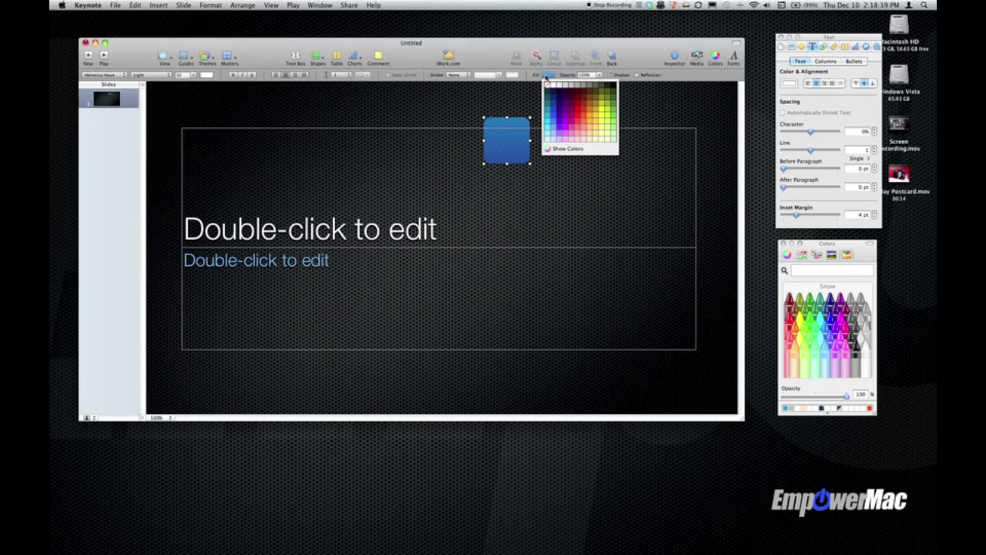
left_click(596, 127)
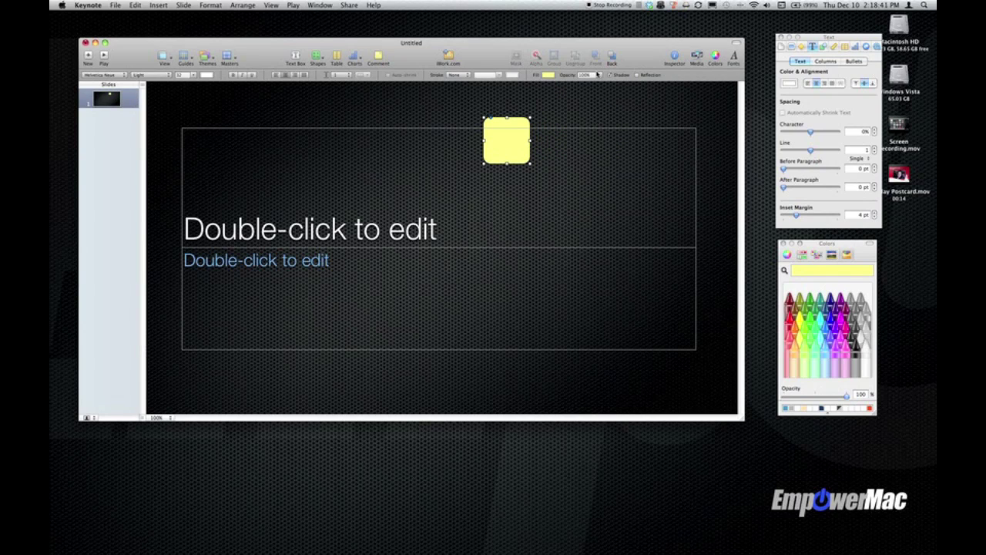
left_click(637, 74)
left_click(637, 74)
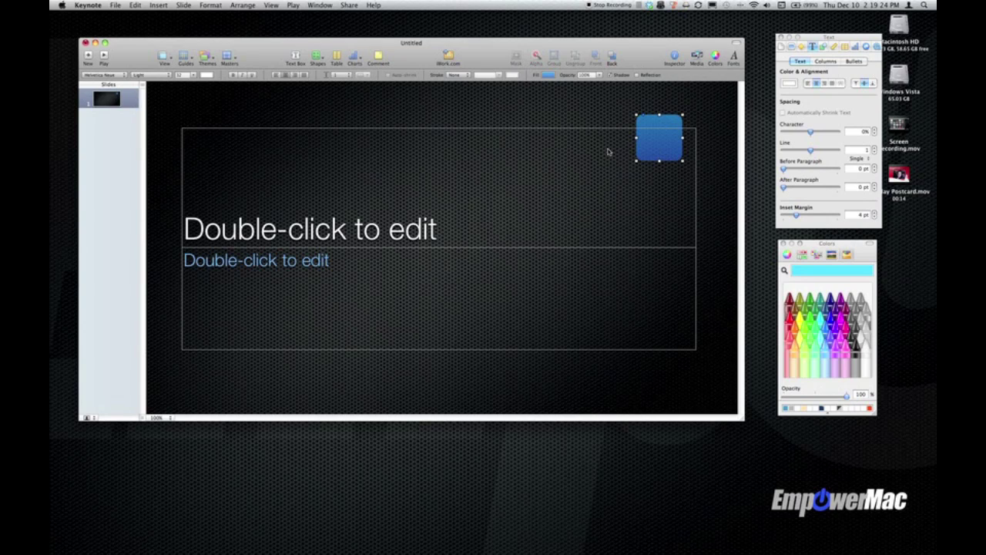
Hide comments in the presentation view and show them again
left_click(162, 57)
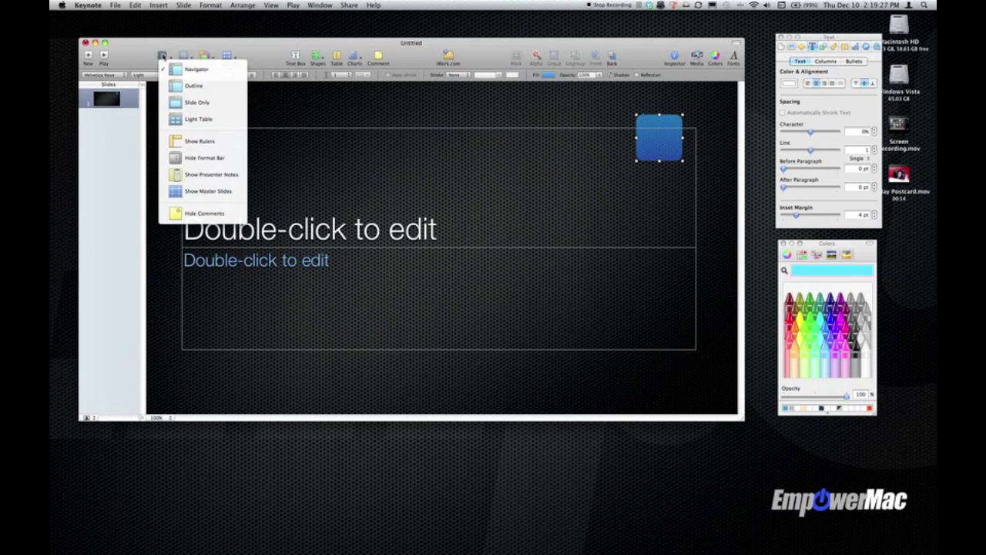
left_click(198, 221)
left_click(163, 57)
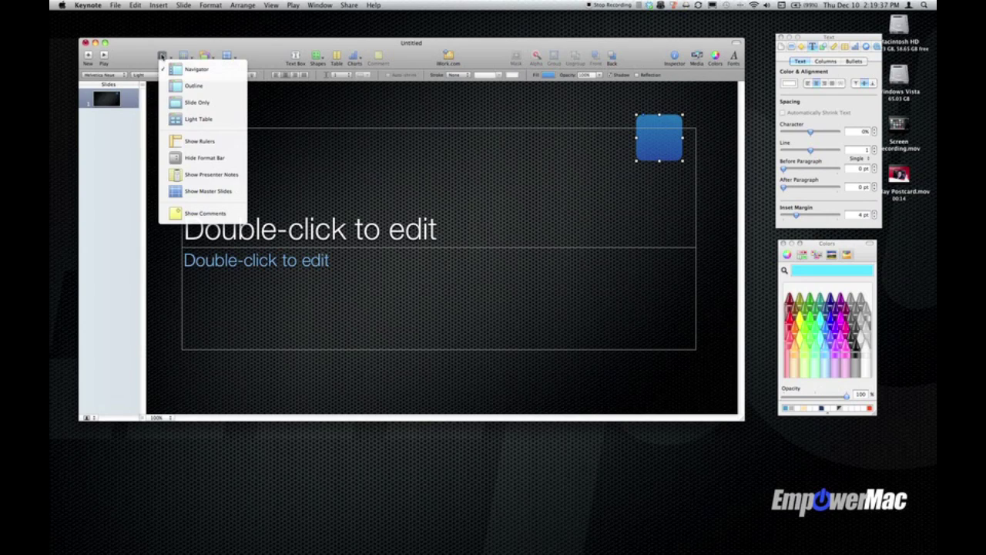
left_click(185, 211)
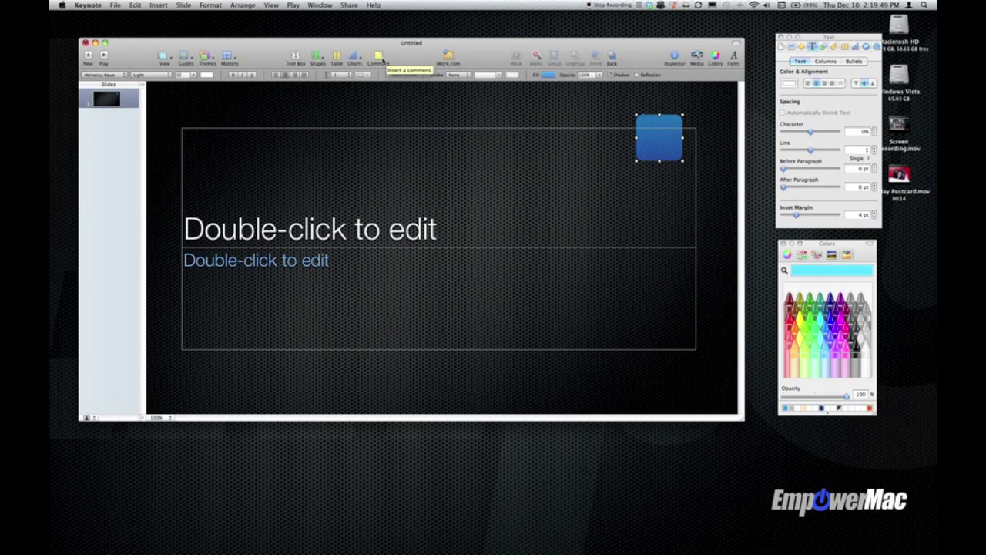
Insert a comment in the lower-left area of the slide reading "Don't forget to mention Presenter Notes."
left_click(380, 58)
left_click_drag(428, 211, 204, 281)
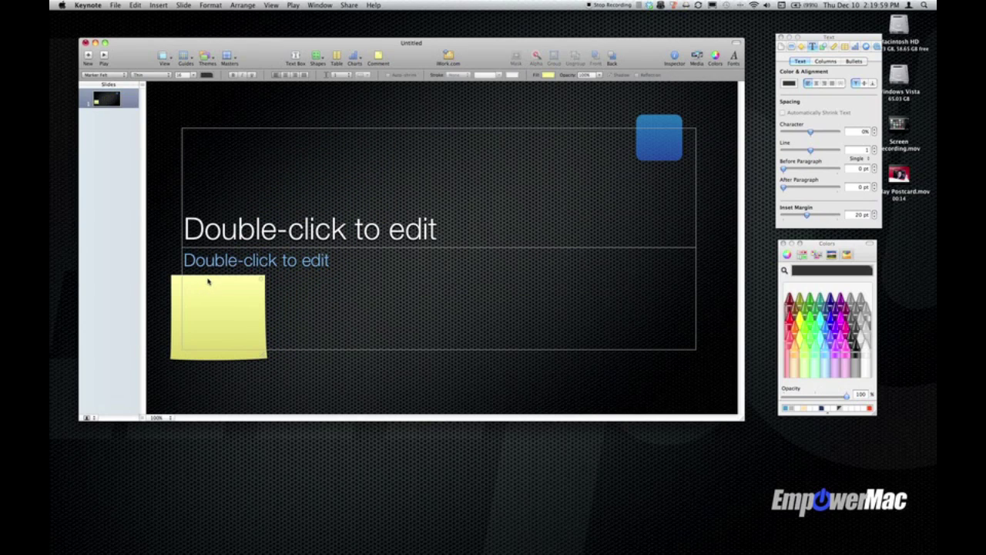
left_click(197, 310)
type("Don't forget to mention Presenter Notes.")
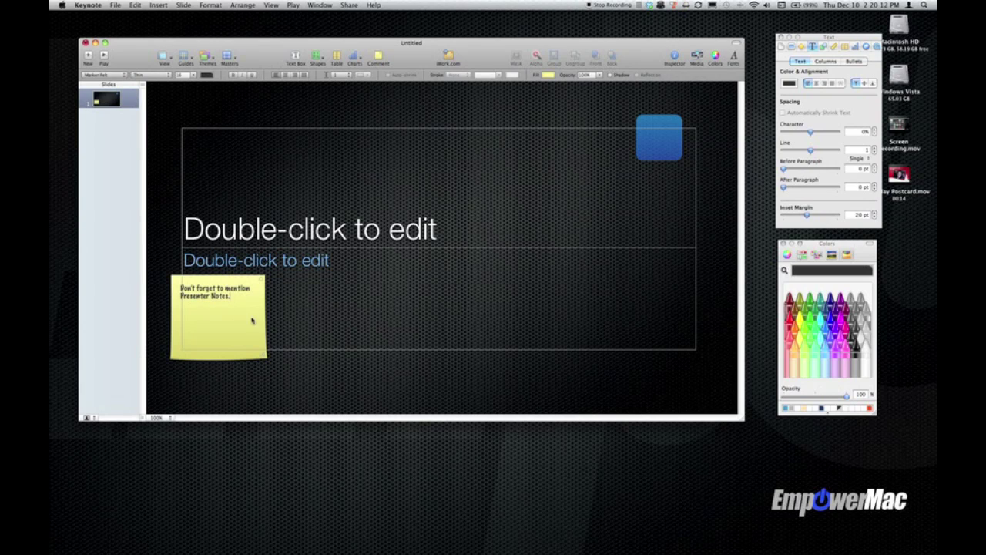
left_click(316, 316)
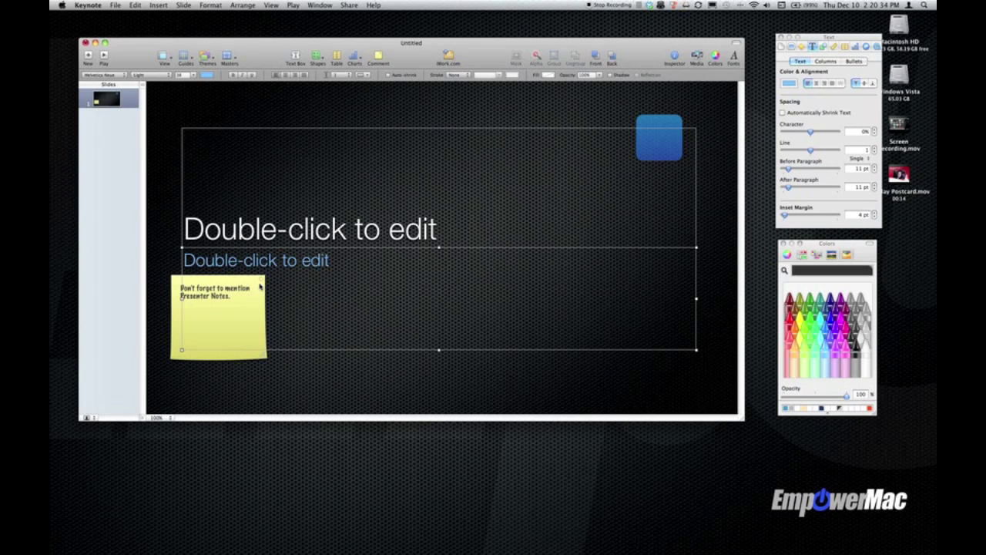
Move the comment below the blue rounded rectangle and add the separate line "Statistics and stuff here."
left_click_drag(236, 281, 675, 174)
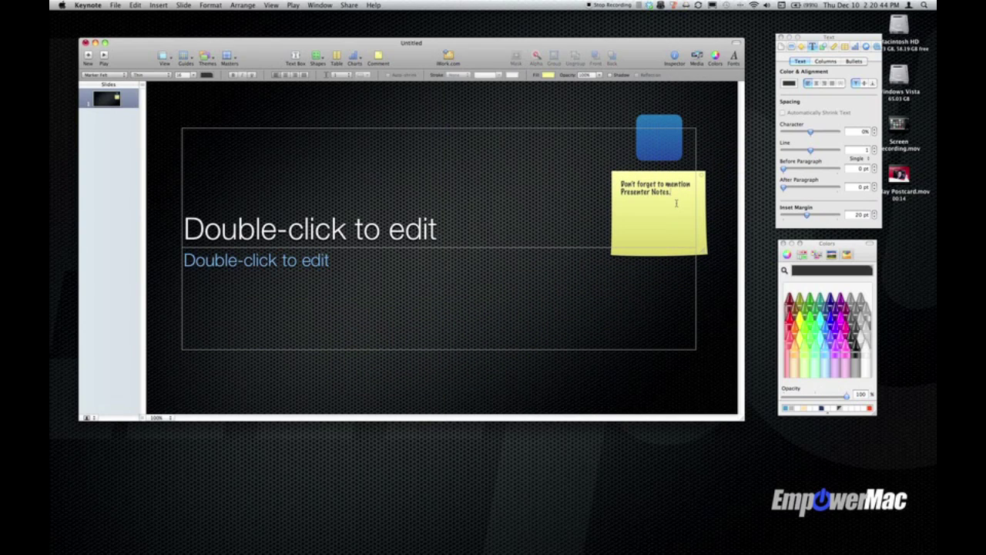
key("Return")
type("Stati")
type("stics and stuff here.")
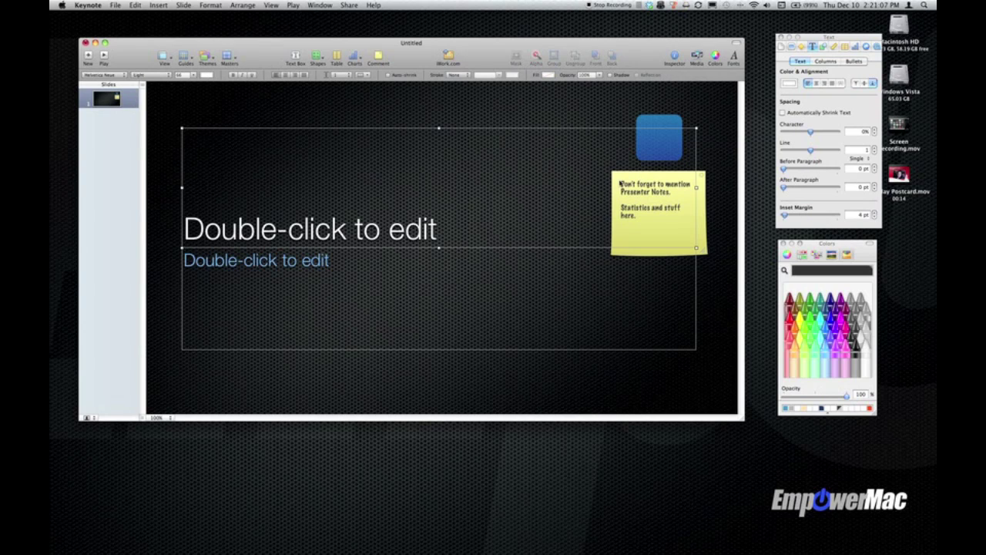
Resize the comment to be narrower and taller, and place it just beneath the blue rounded rectangle
left_click_drag(621, 185, 637, 177)
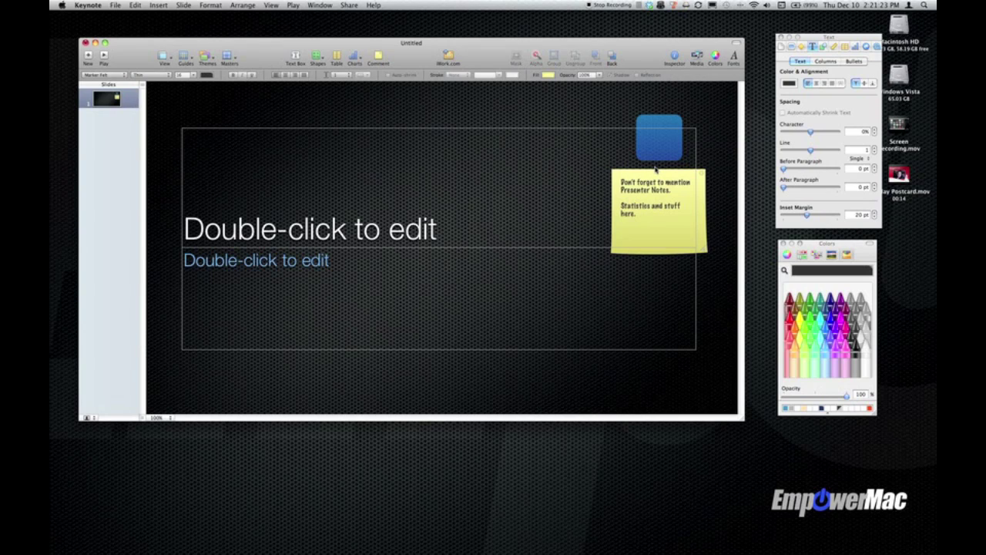
mouse_move(659, 175)
left_mouse_down()
mouse_move(450, 220)
mouse_move(242, 159)
mouse_move(410, 275)
mouse_move(661, 254)
mouse_move(593, 207)
mouse_move(535, 258)
mouse_move(536, 281)
mouse_move(645, 230)
mouse_move(635, 157)
mouse_move(659, 181)
left_mouse_up()
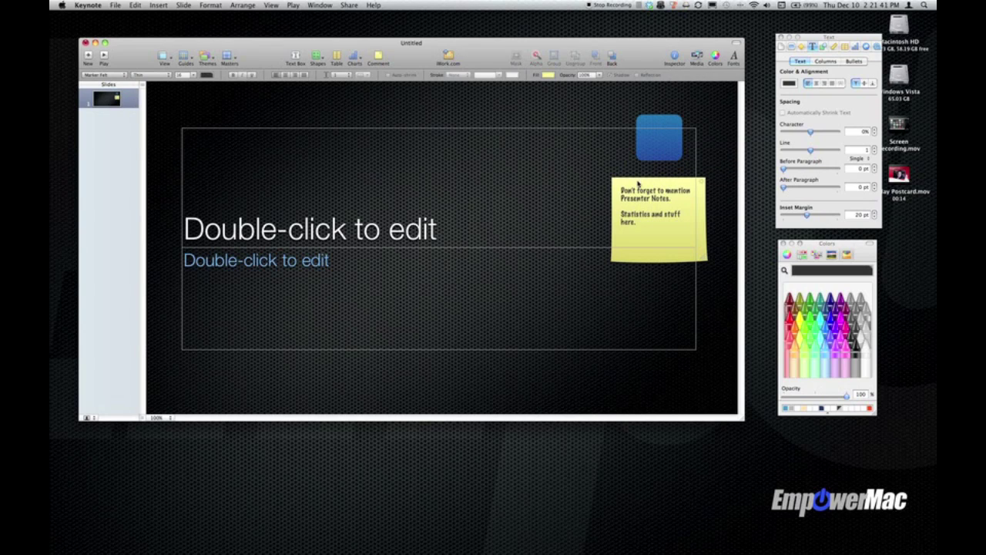
mouse_move(638, 183)
left_mouse_down()
mouse_move(551, 192)
mouse_move(638, 180)
left_mouse_up()
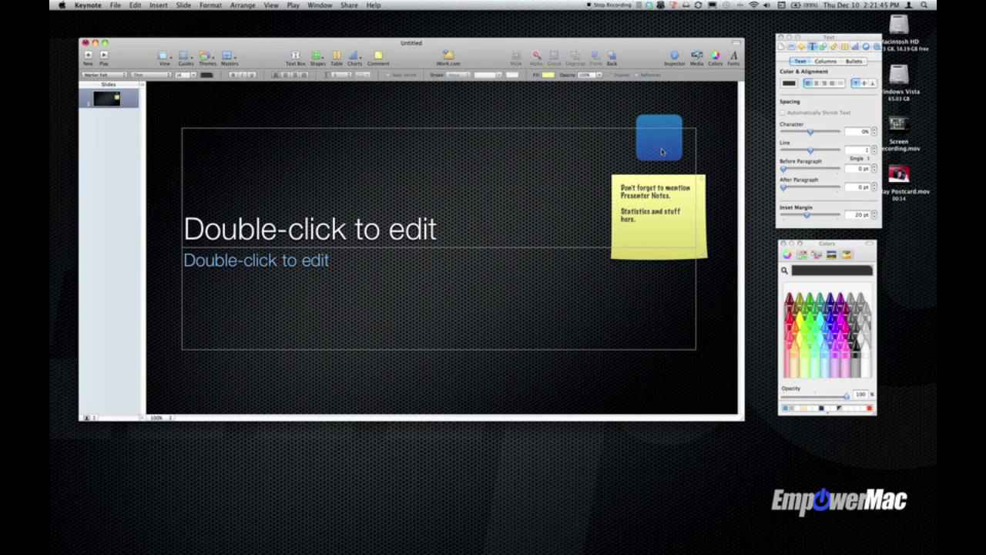
left_click(661, 152)
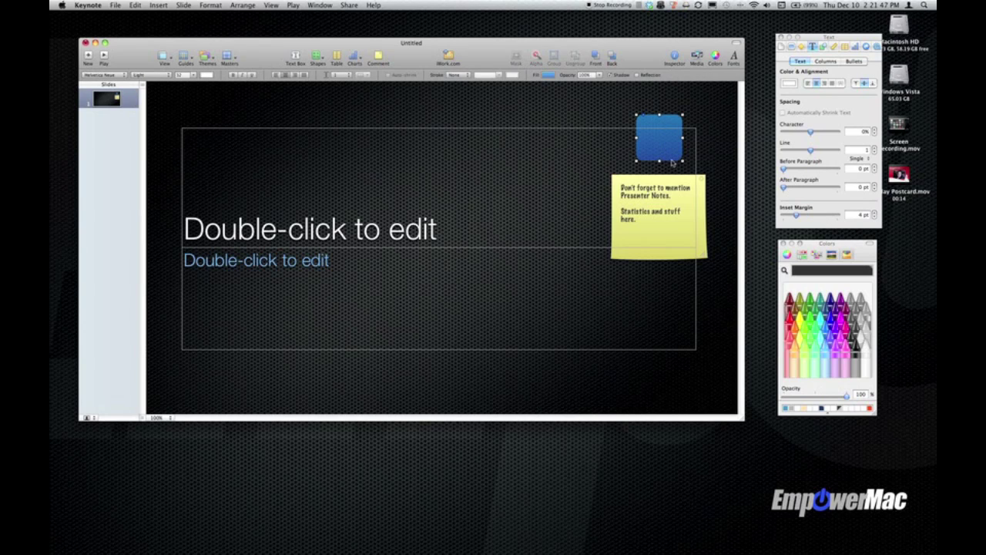
left_click(662, 195)
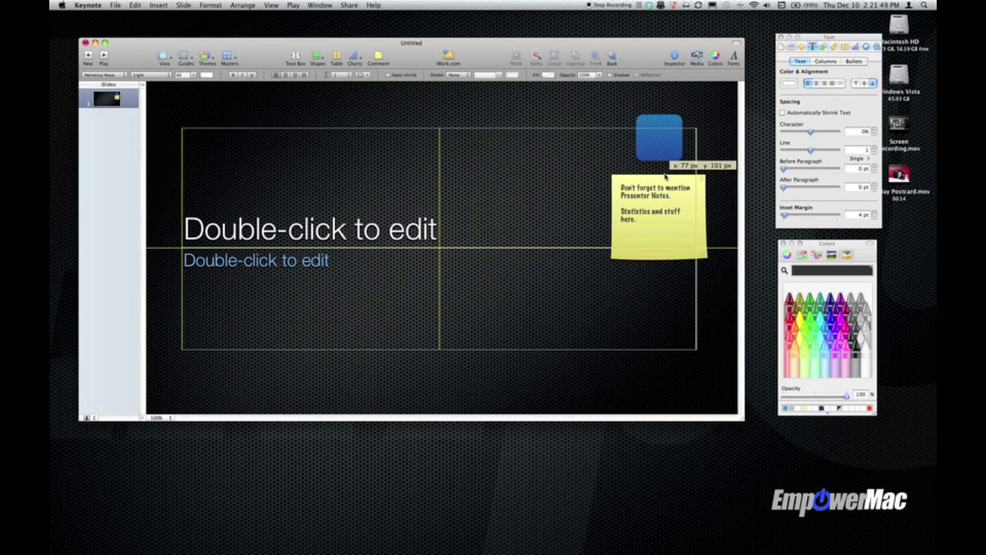
left_click_drag(665, 177, 659, 179)
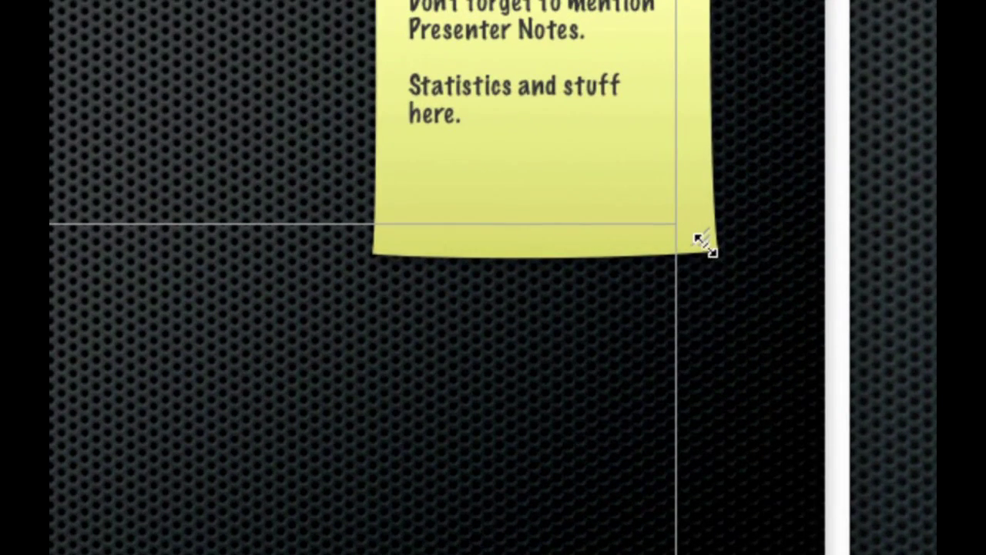
left_click_drag(705, 241, 612, 334)
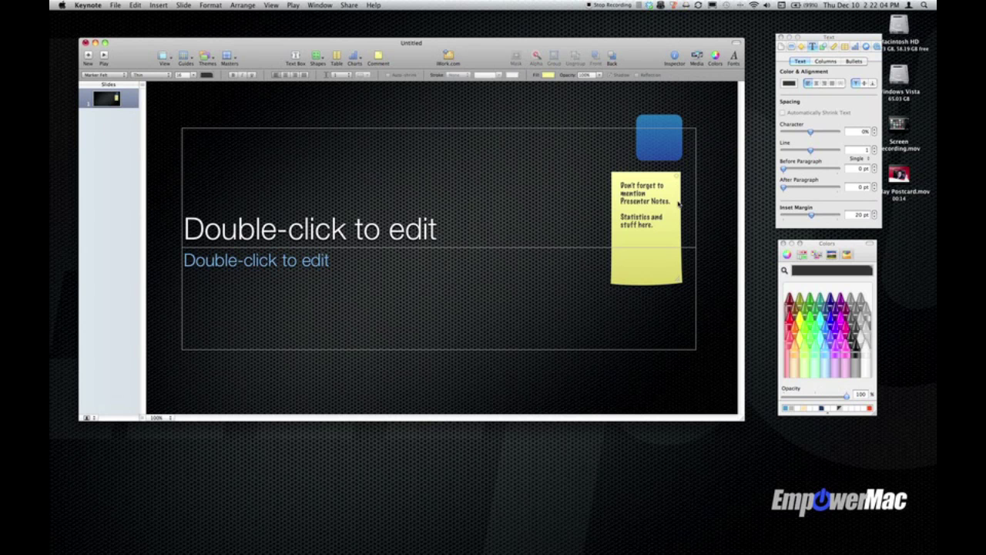
left_click_drag(661, 177, 673, 180)
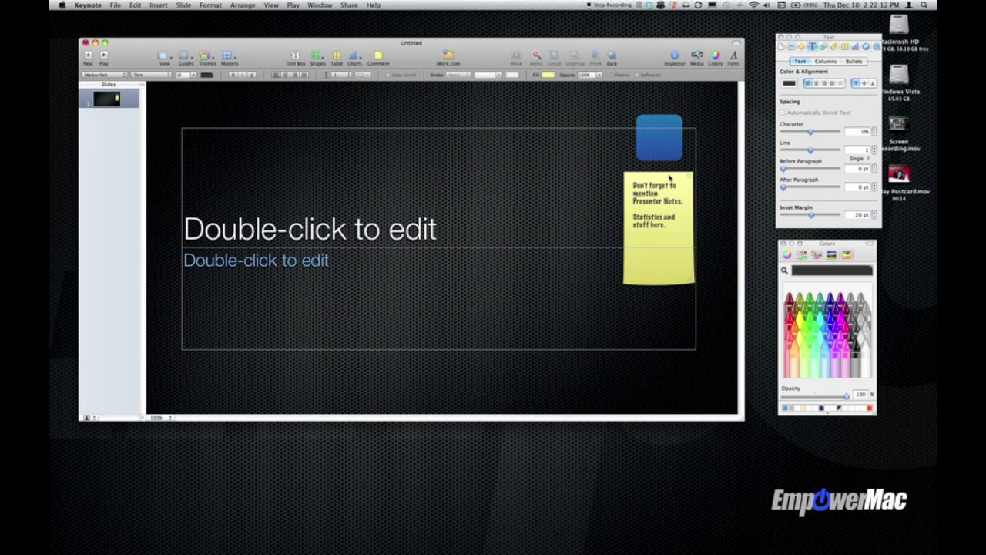
Change the comment's fill colour to Tangerine orange
left_click(823, 47)
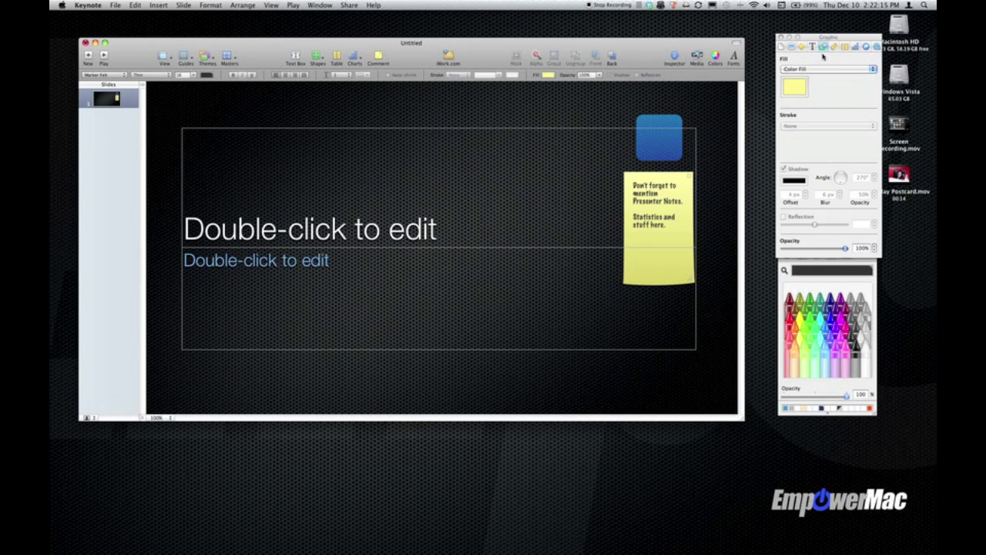
left_click(797, 90)
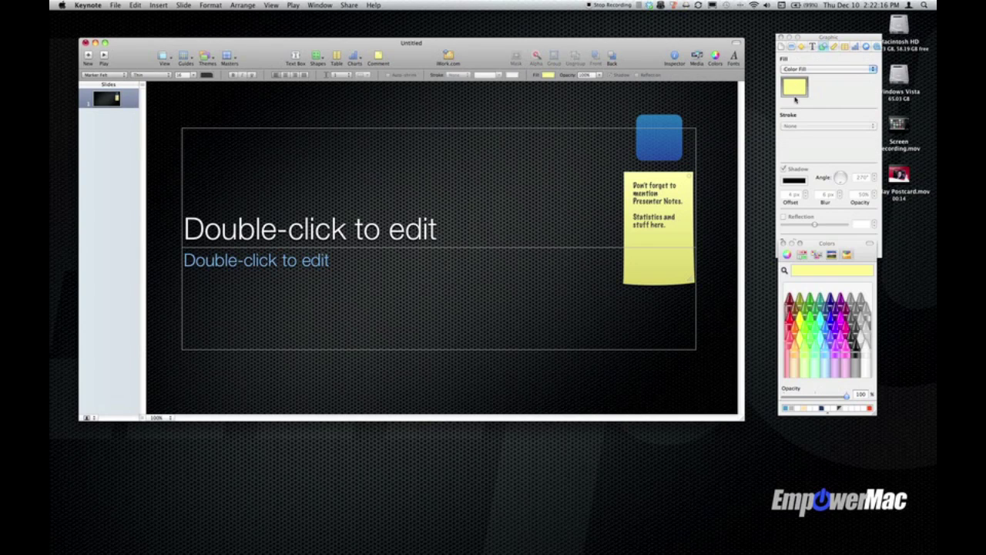
left_click(795, 329)
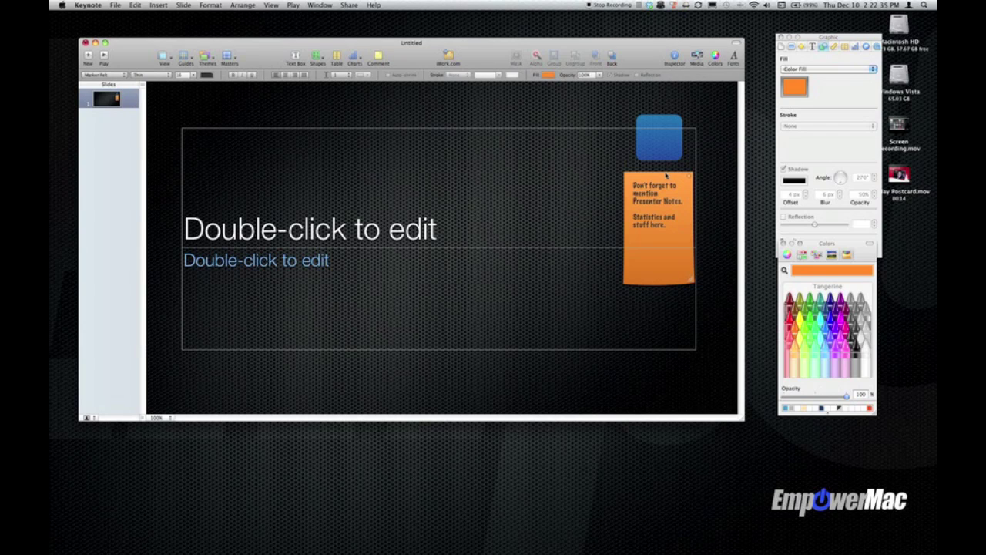
Insert a second, empty comment below the subtitle and fill it with Carnation pink
left_click(377, 56)
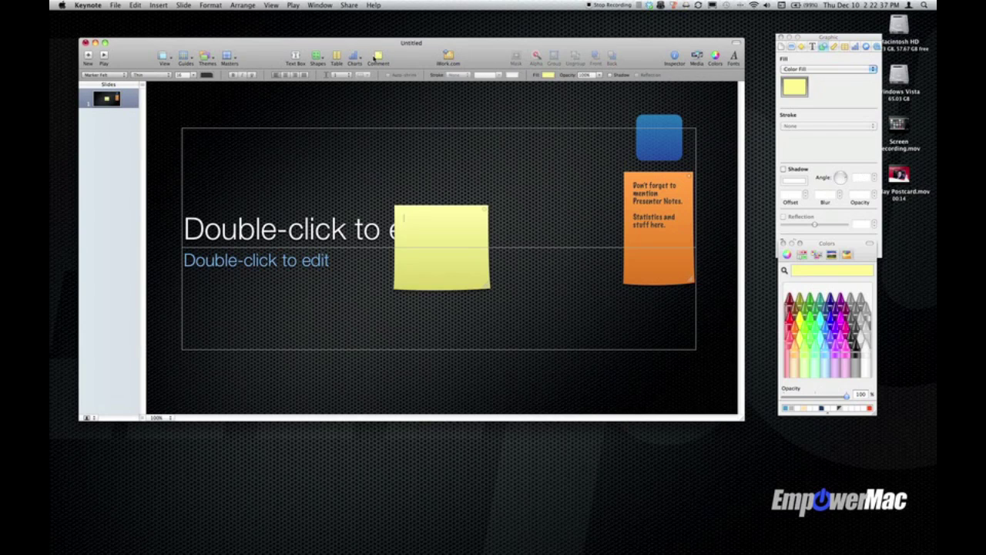
left_click_drag(452, 213, 231, 298)
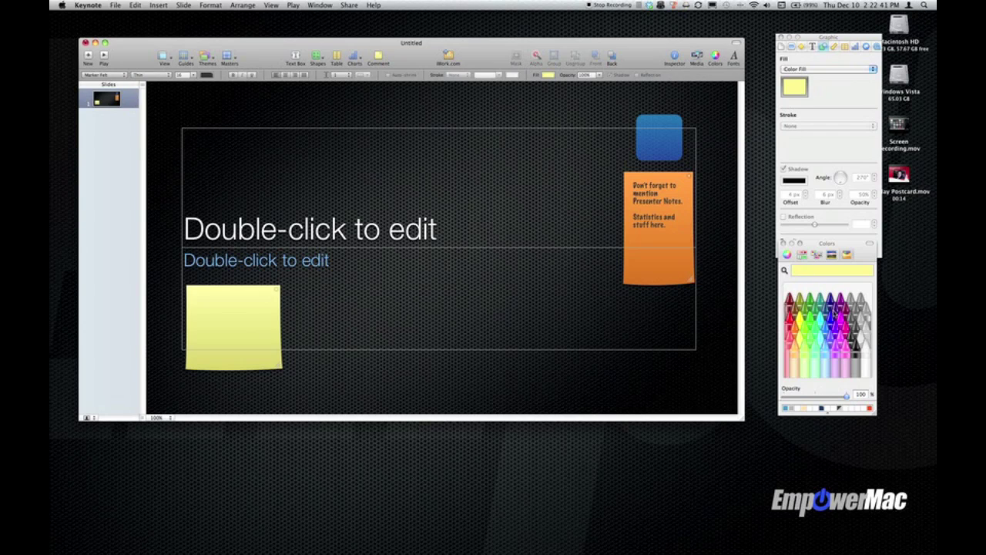
left_click(836, 315)
left_click(846, 334)
left_click(329, 291)
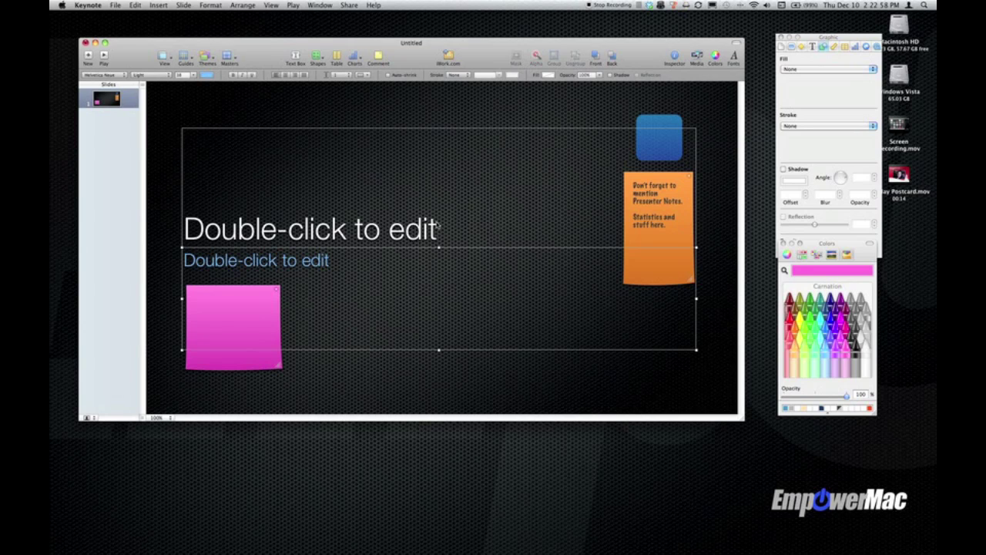
Hide both slide comments and show them again
left_click(104, 57)
left_click(162, 60)
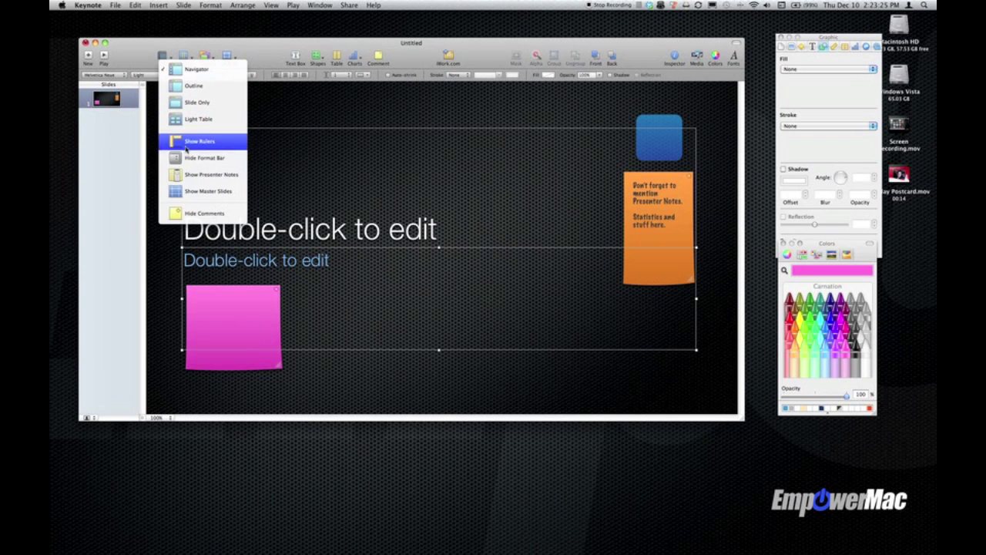
left_click(202, 219)
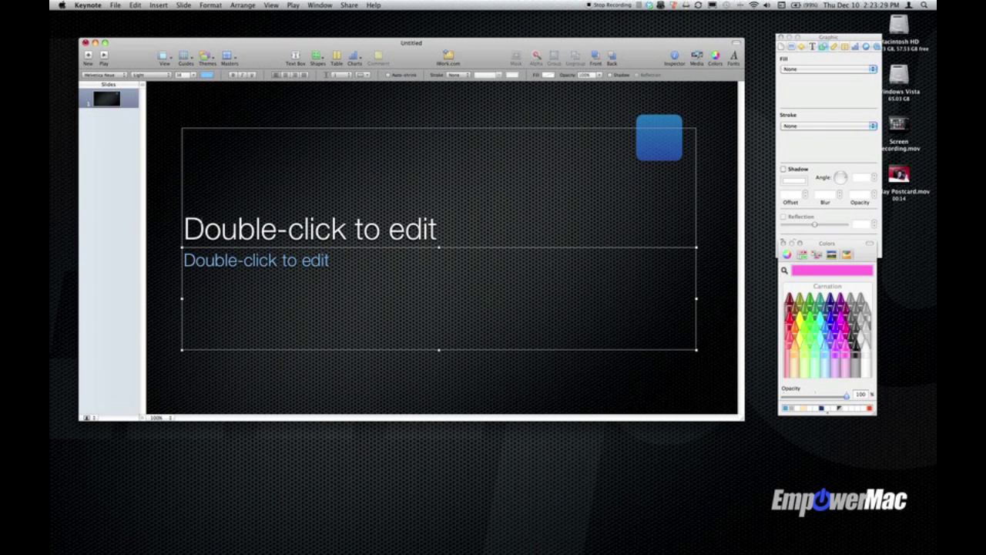
left_click(162, 58)
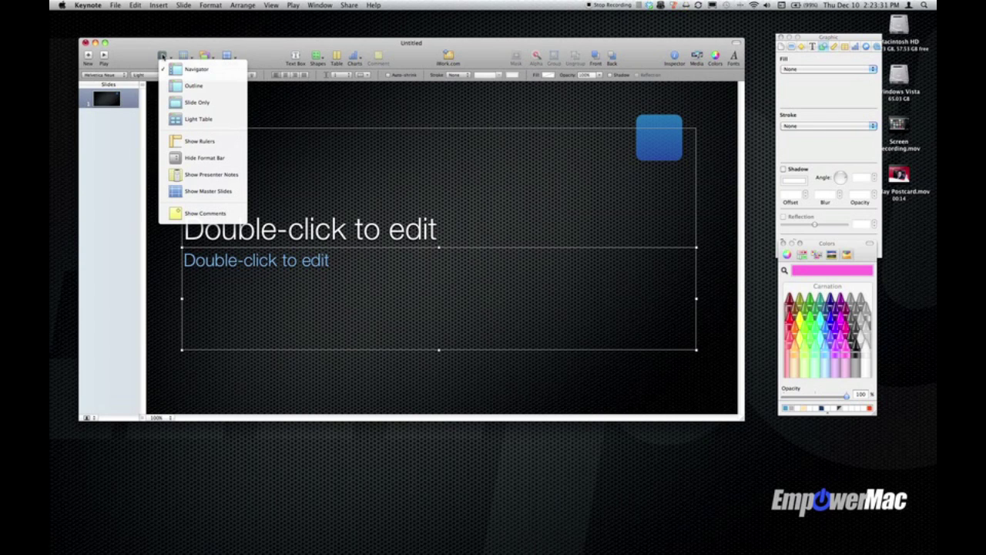
left_click(189, 212)
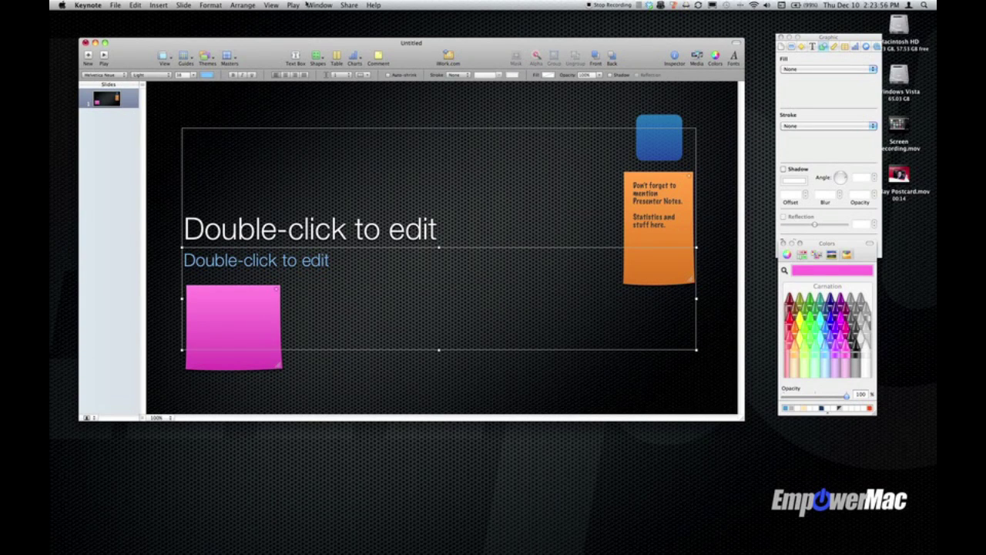
Show the presenter notes and enter "Don't forget to mention, you must have Snow Leopard to upgrade to Preview 5.0"
left_click(165, 55)
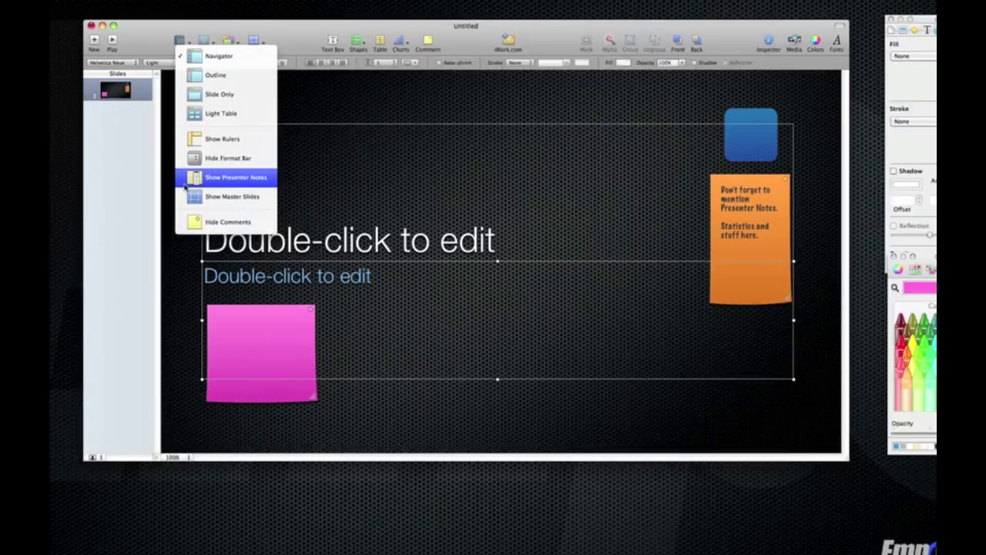
left_click(188, 175)
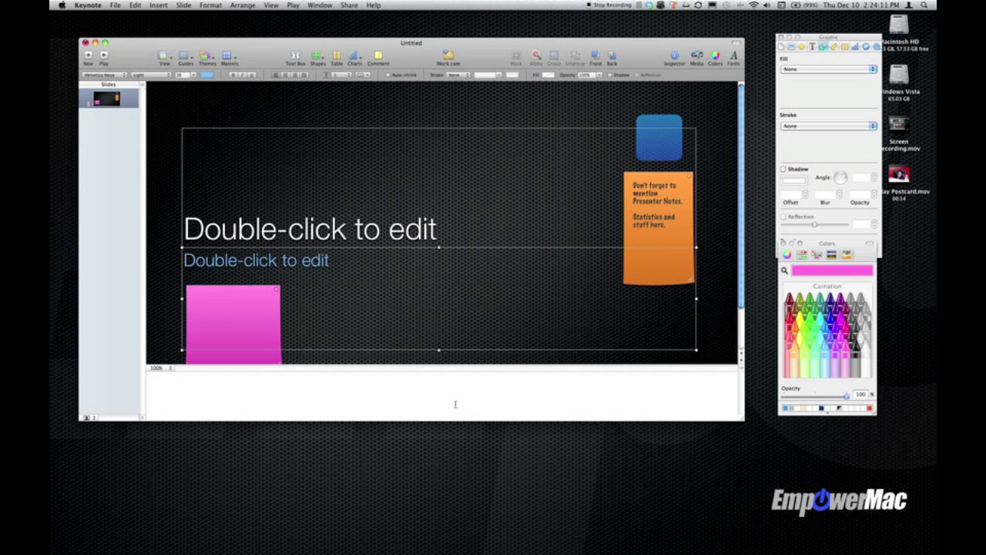
left_click(401, 392)
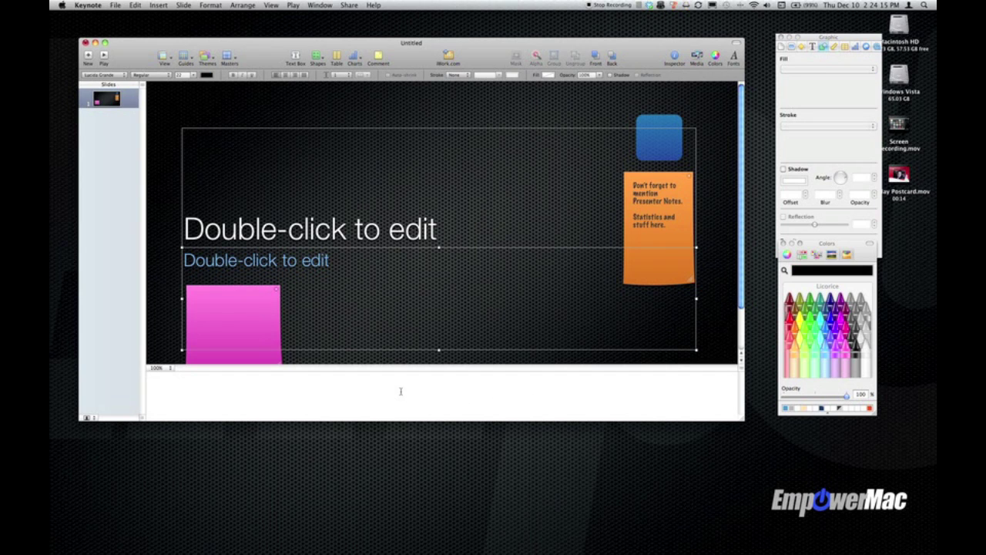
type("Don't forget to mention, you must have Snow Leopard to upgrade to Preview 5.0")
Set the slide zoom to Fit in Window and make the presenter notes area slightly taller
scroll(270, 353, "down", 2)
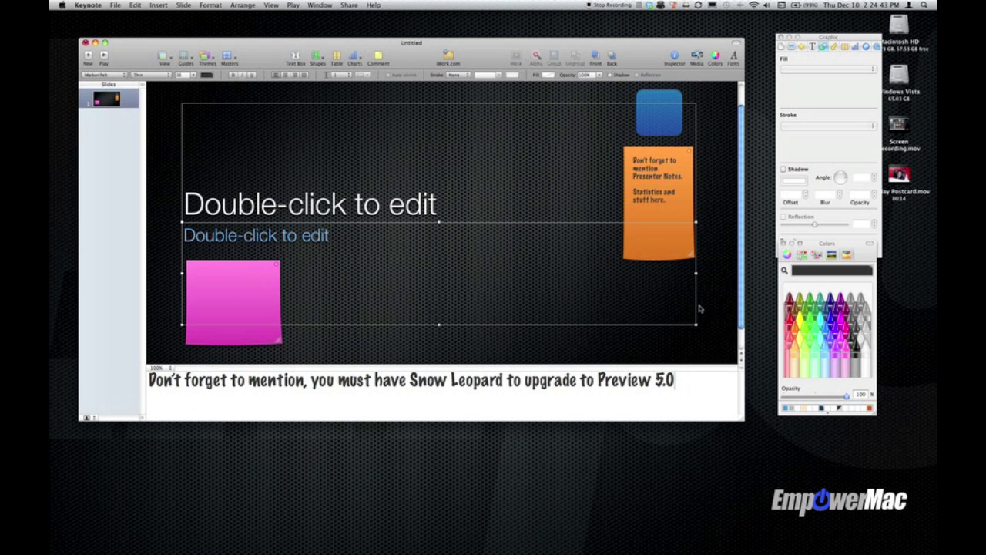
scroll(560, 316, "up", 2)
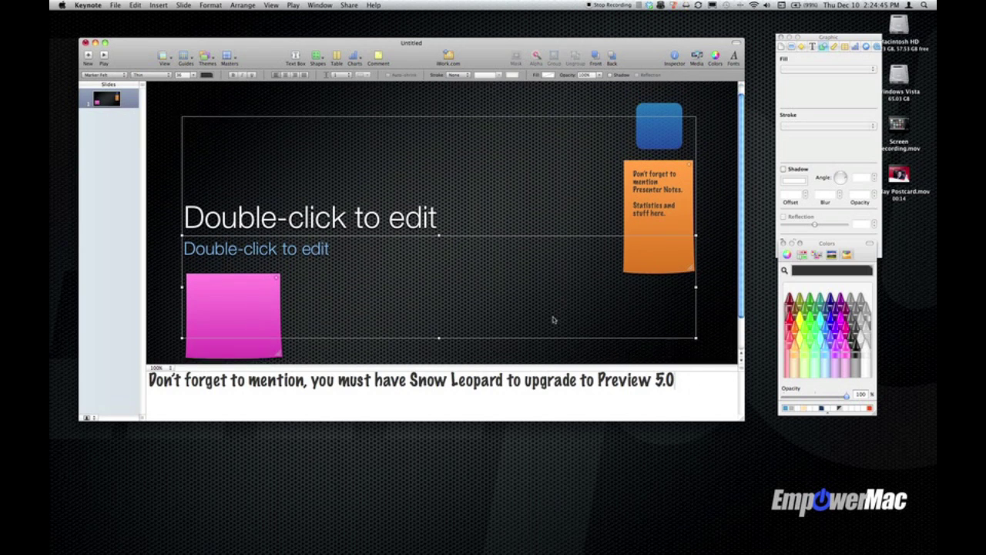
scroll(555, 322, "down", 4)
scroll(555, 326, "up", 4)
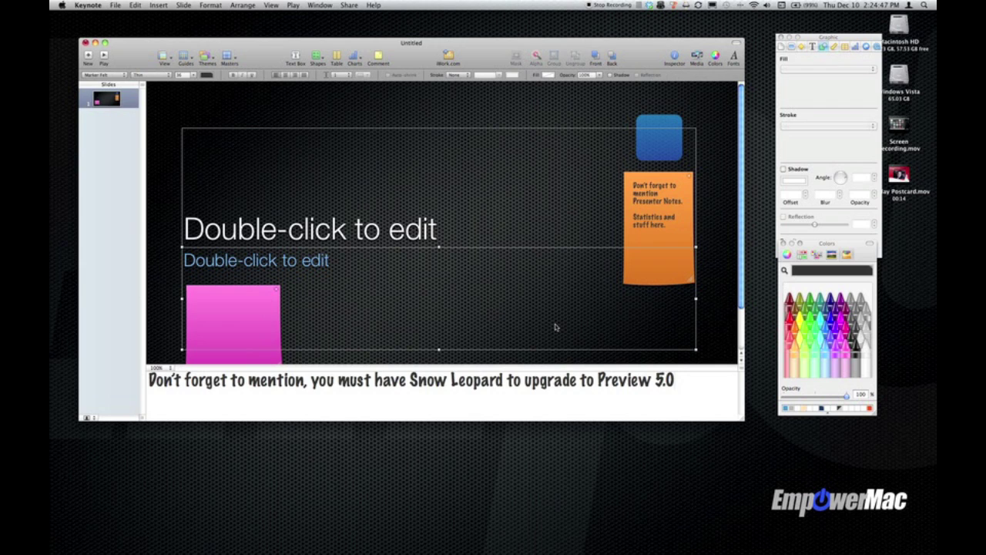
scroll(555, 327, "down", 4)
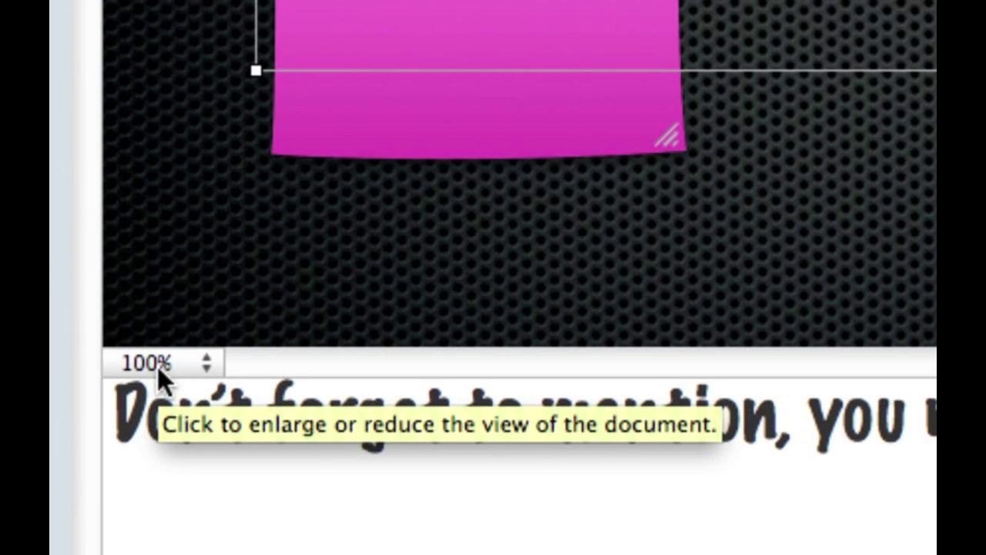
left_click(158, 366)
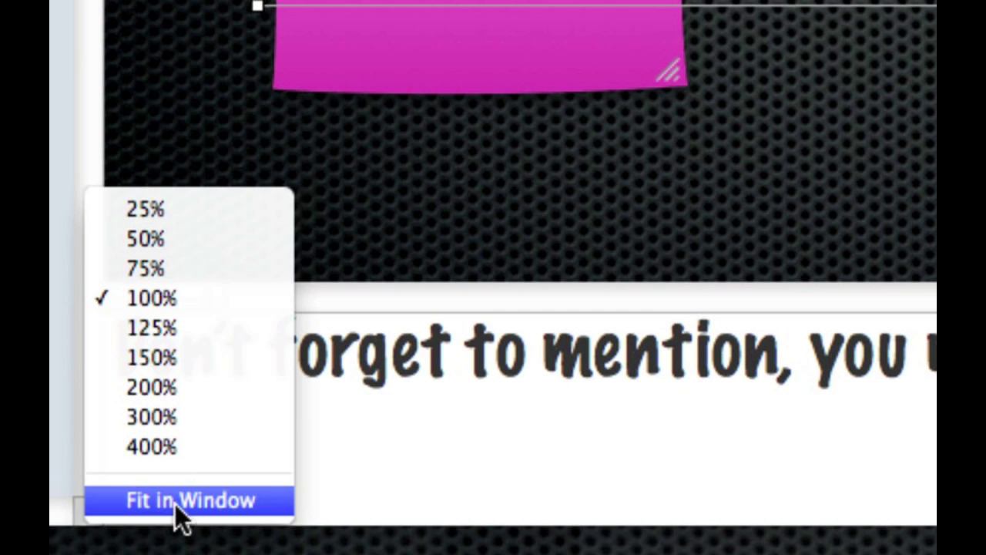
left_click(175, 547)
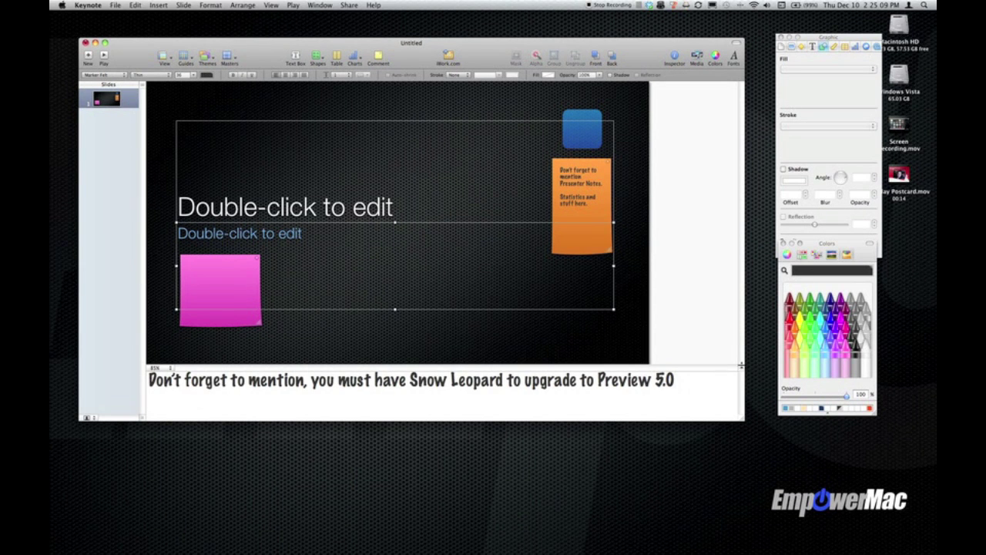
left_click_drag(741, 364, 696, 378)
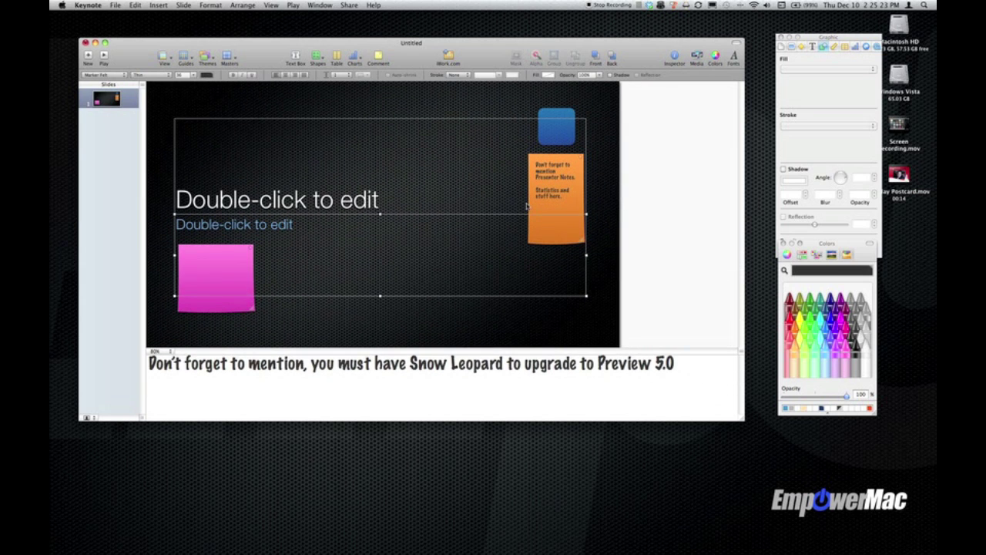
Title the slide with the presenter's first name in possessive form followed by "Presentation", and enter "EmpowerCast" as the subtitle
left_click(327, 200)
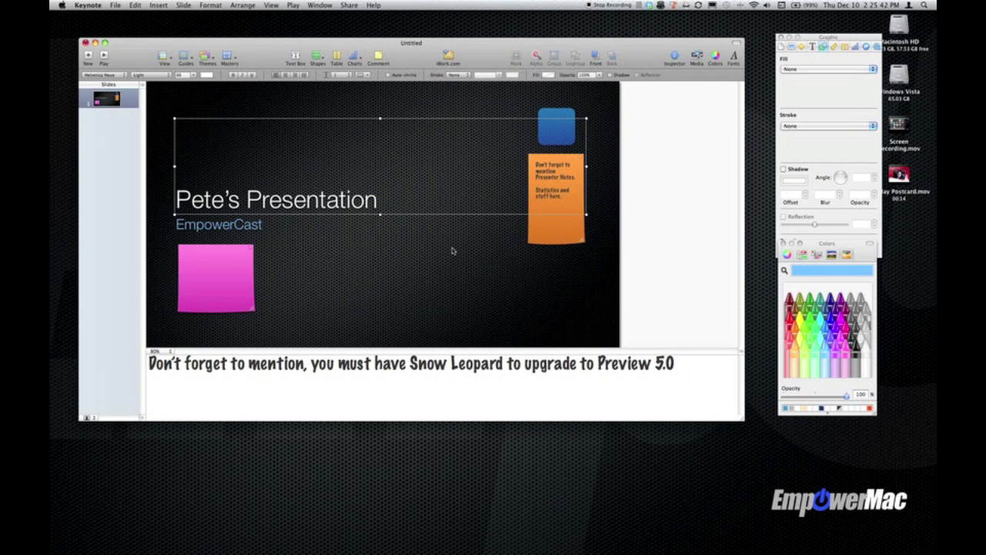
left_click(452, 249)
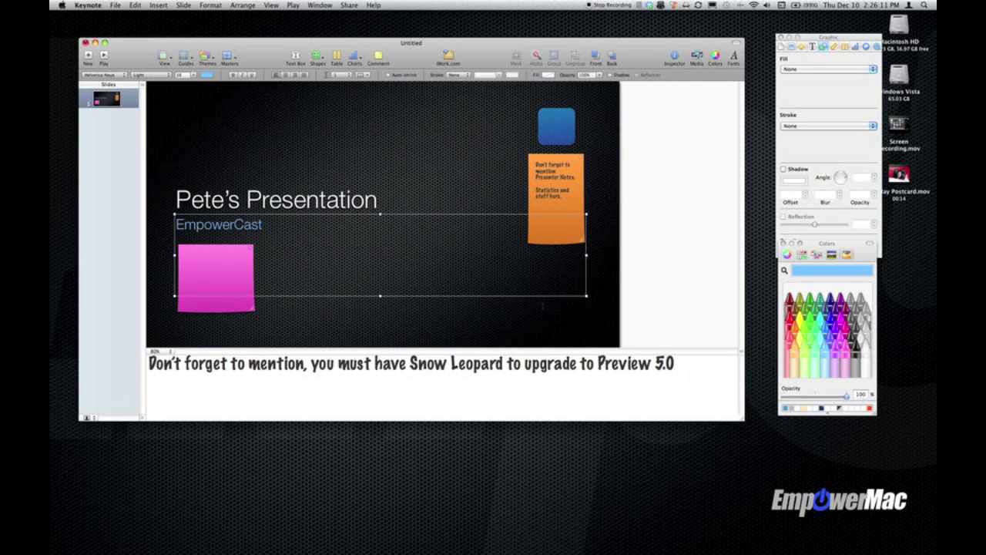
Move the orange comment to overlap the blue rounded rectangle and the pink comment beside the subtitle
left_click_drag(572, 157, 545, 131)
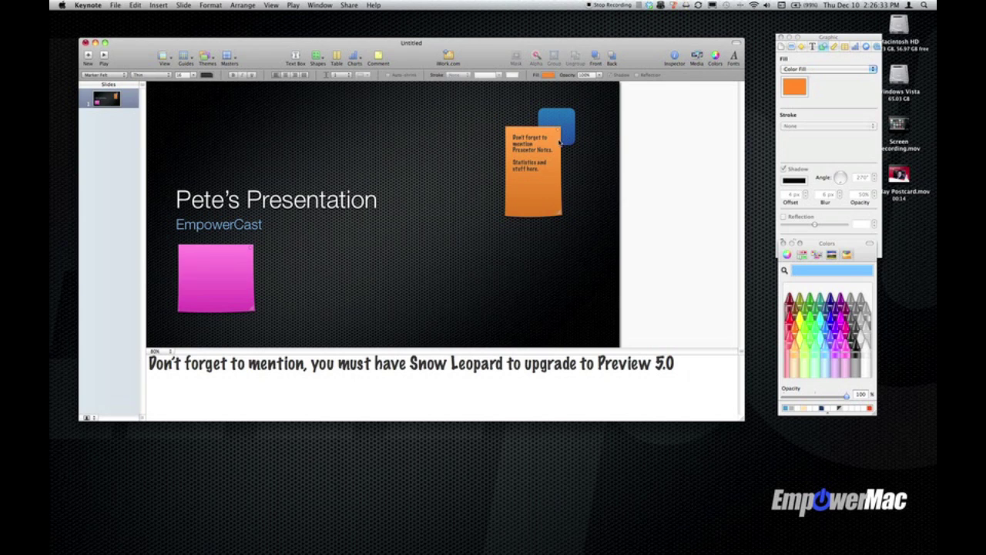
left_click_drag(231, 248, 329, 225)
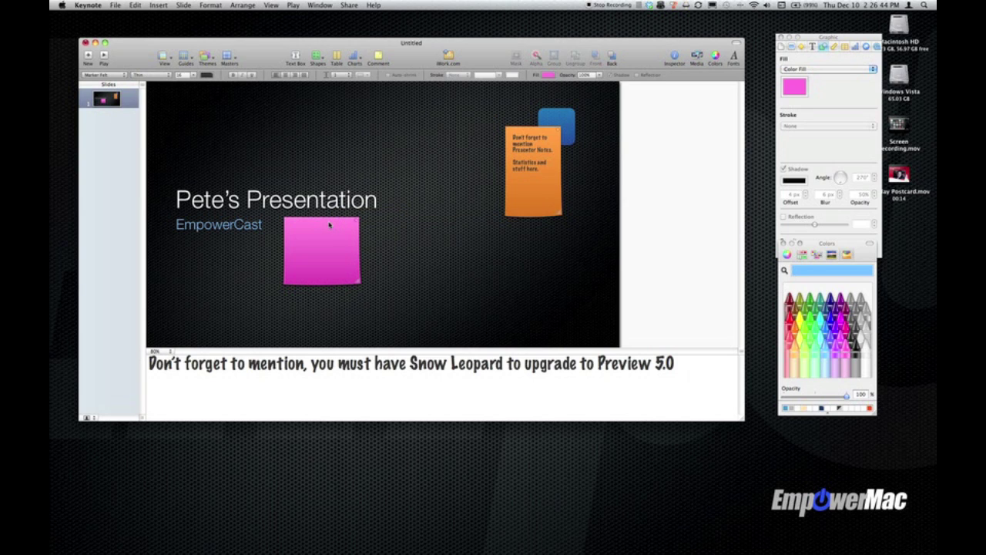
left_click_drag(328, 222, 306, 221)
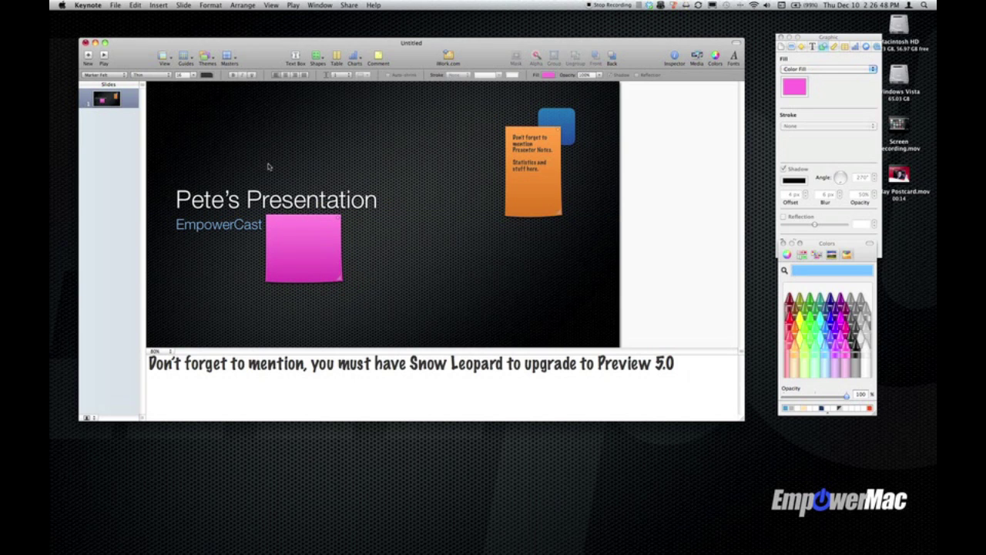